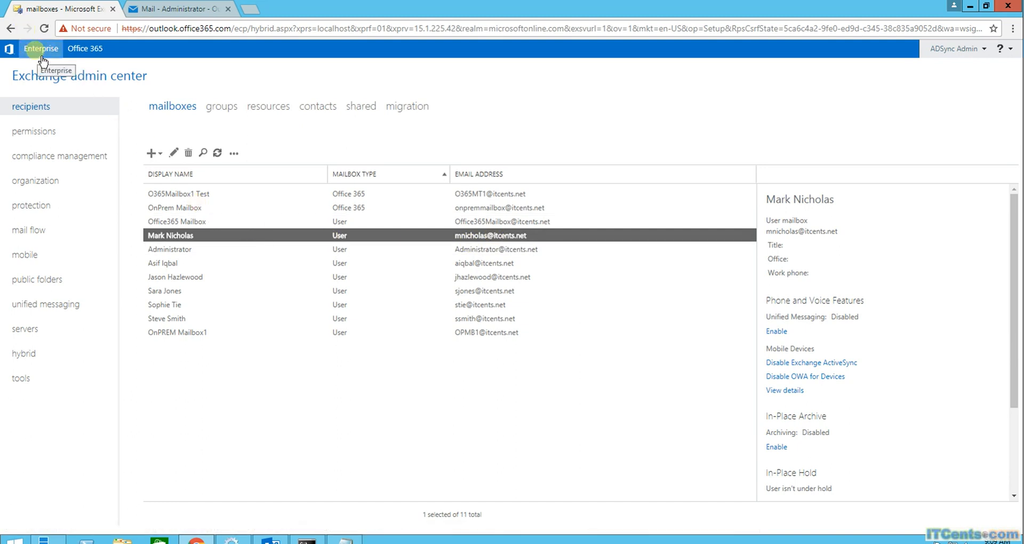
Switch the admin center to the Office 365 tenant to list its 4 cloud mailboxes
left_click(88, 50)
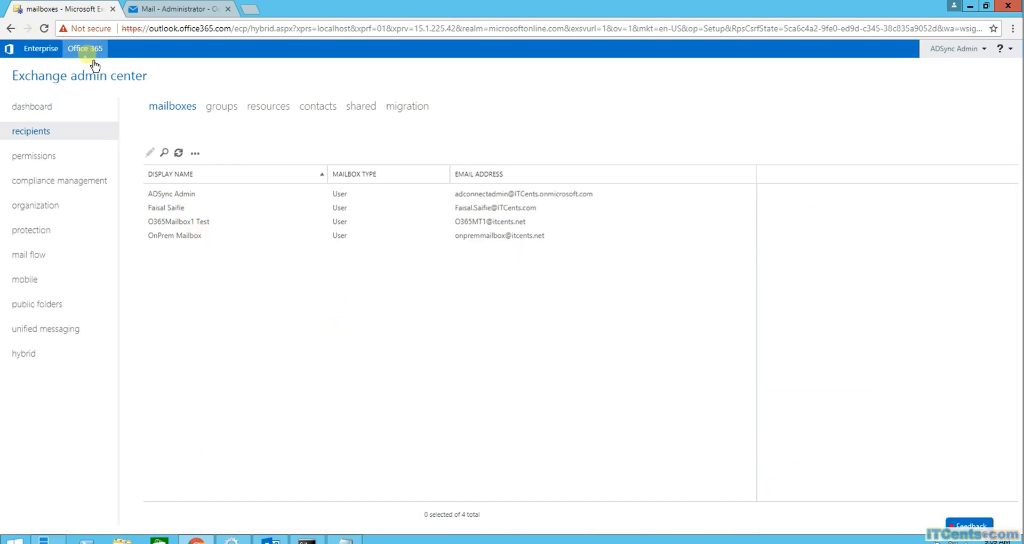
Go to the migration page and start a new Migrate to Exchange Online migration
left_click(424, 112)
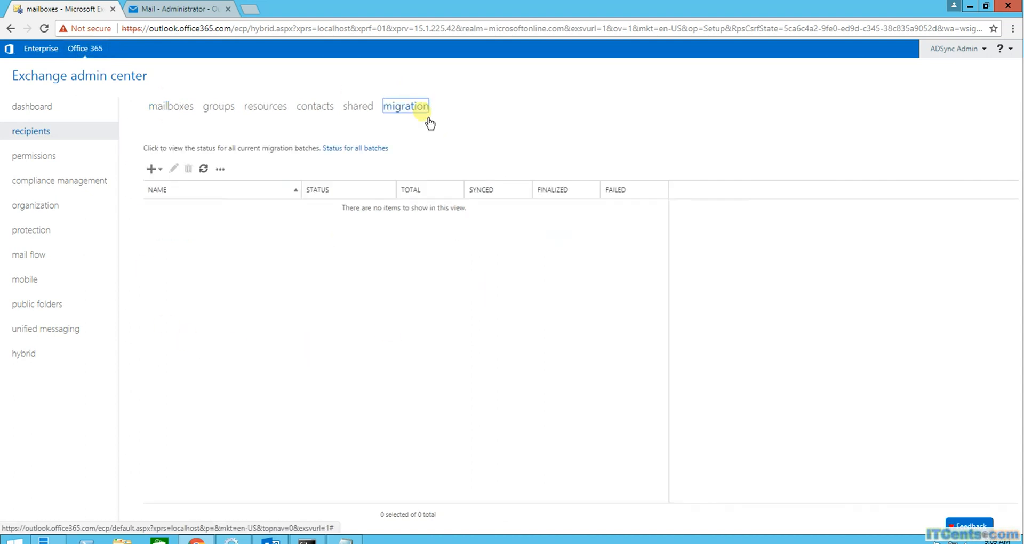
left_click(159, 170)
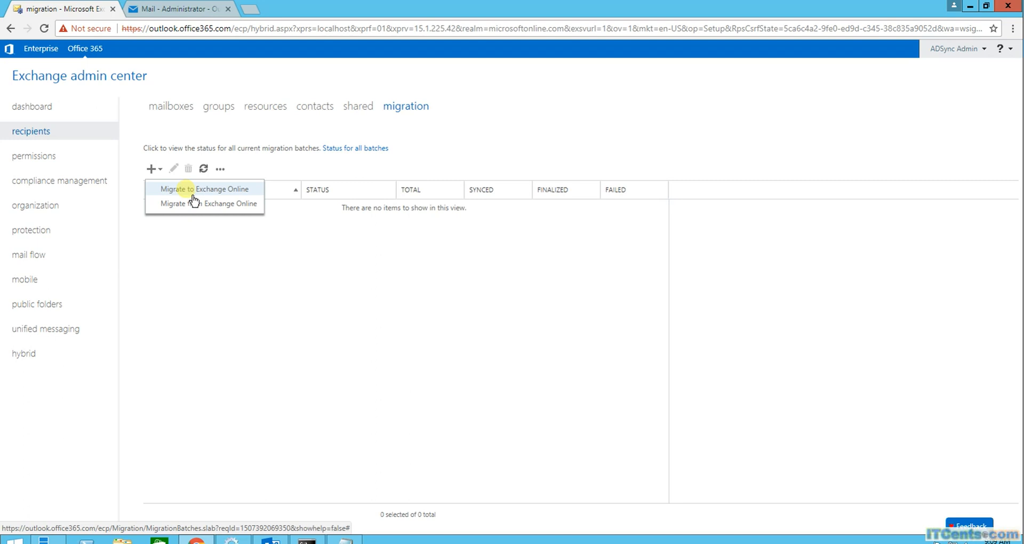
left_click(245, 192)
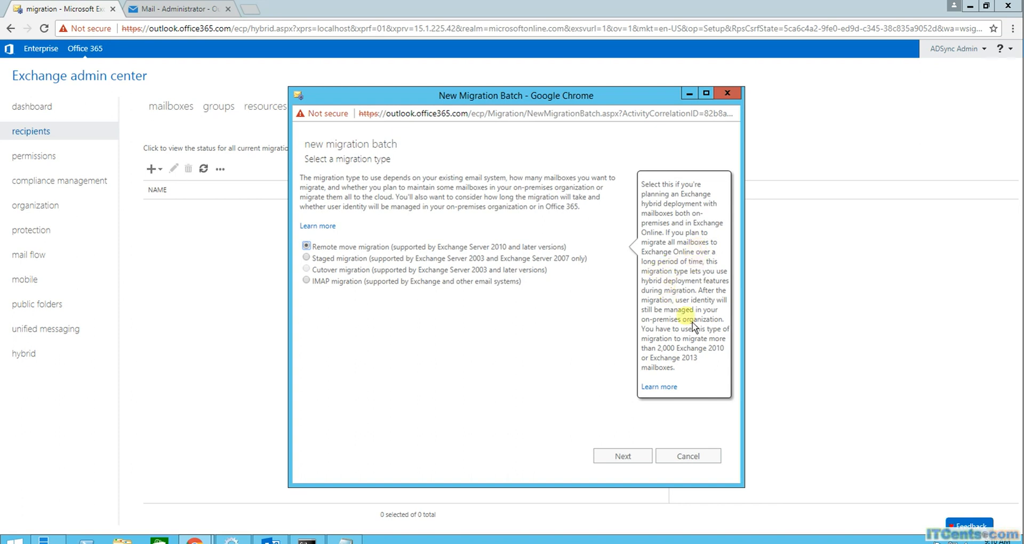
Keep remote move migration and add one user mailbox to the batch
mouse_move(458, 266)
left_click(629, 459)
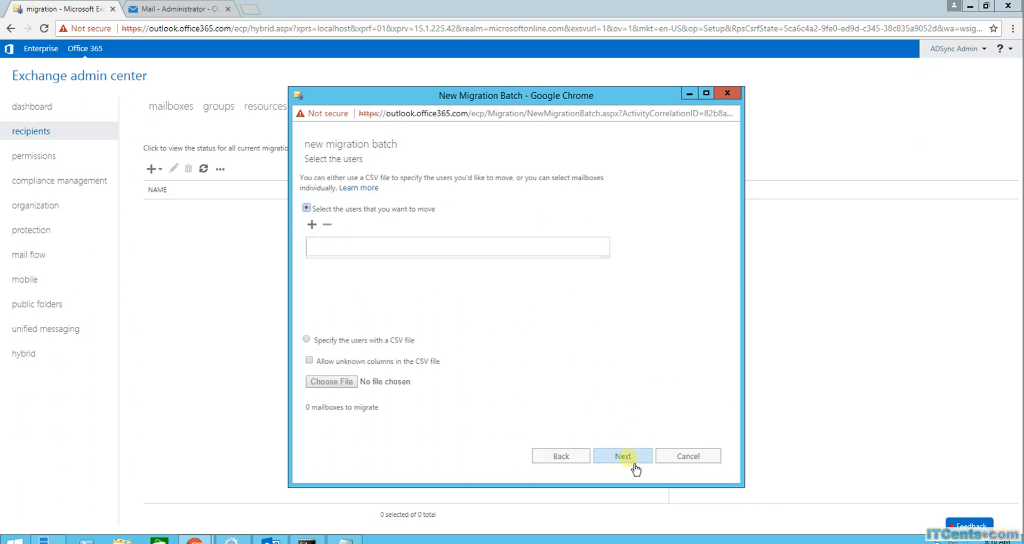
left_click(312, 225)
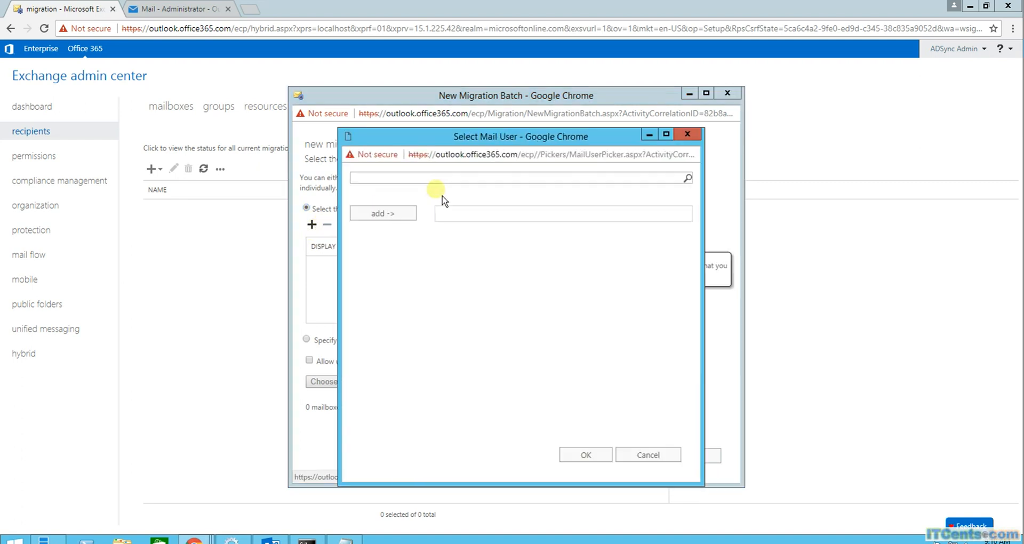
left_click(382, 256)
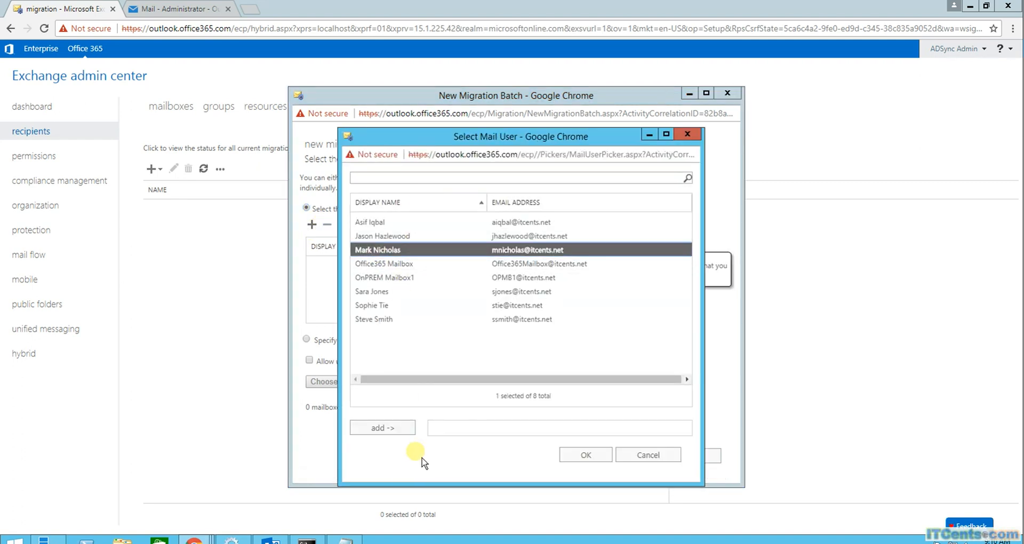
left_click(403, 428)
left_click(593, 459)
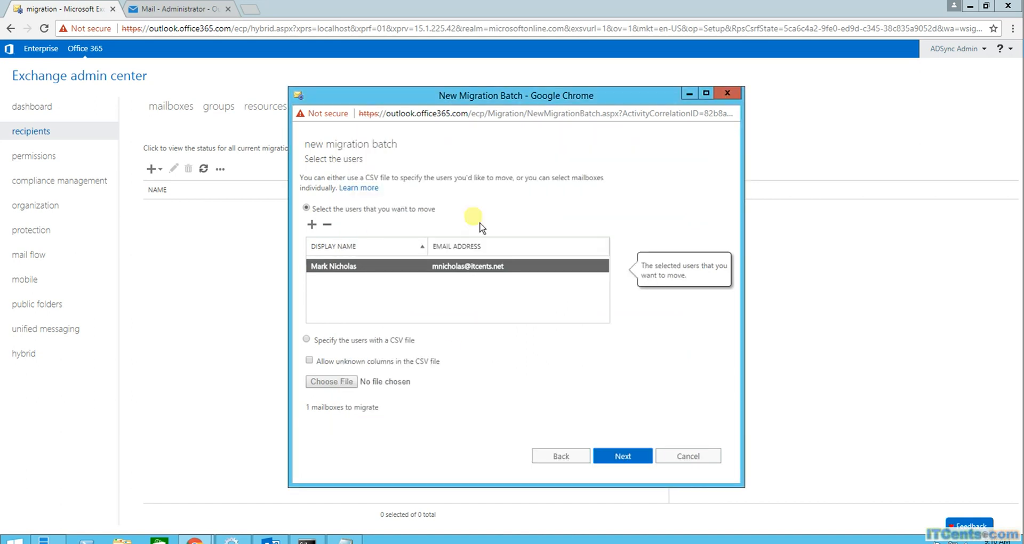
Provide the ITCents.net Administrator account and its password as the on-premises credentials
left_click(623, 456)
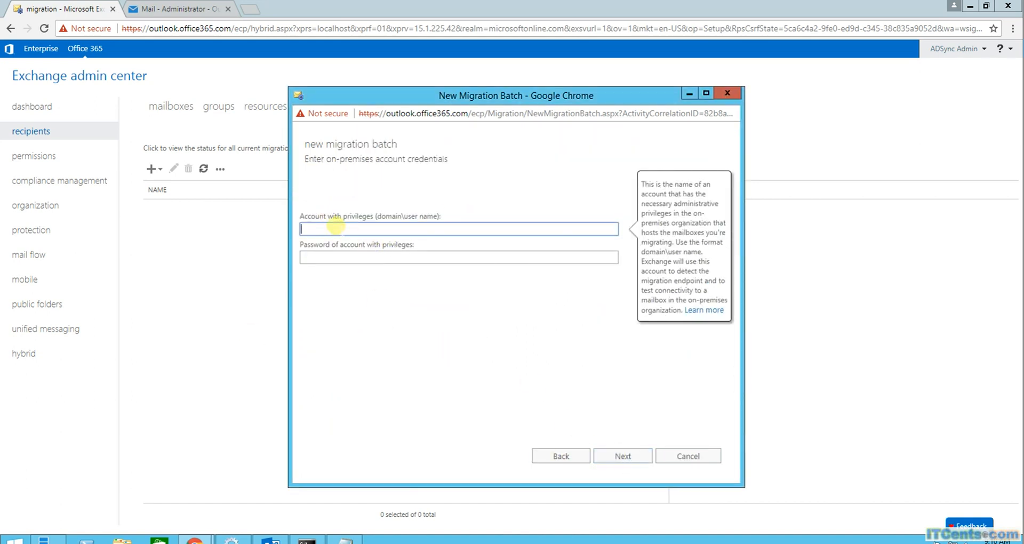
type("ITCents.net\\Administrator")
key("Tab")
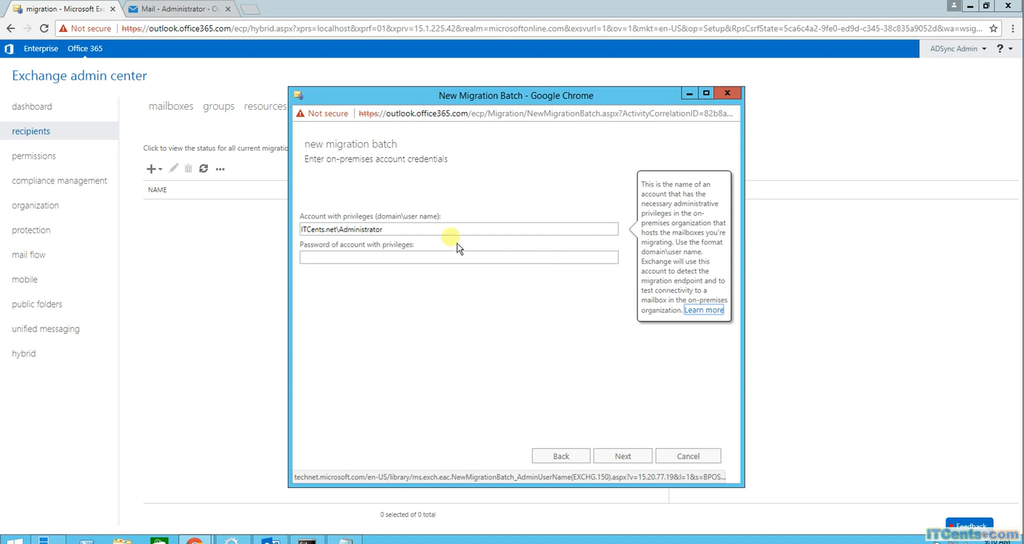
left_click(392, 257)
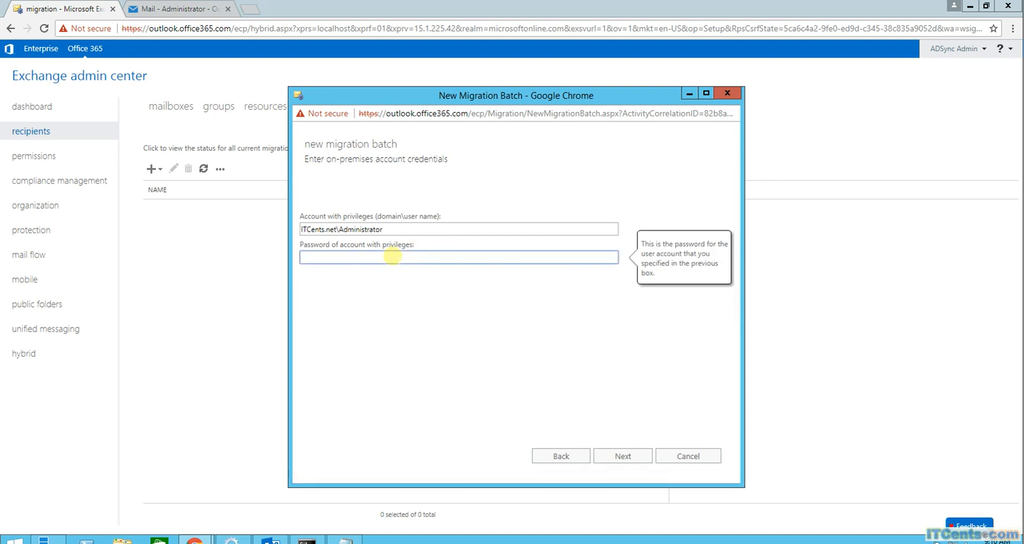
type("P@ssw0rd")
left_click(424, 231)
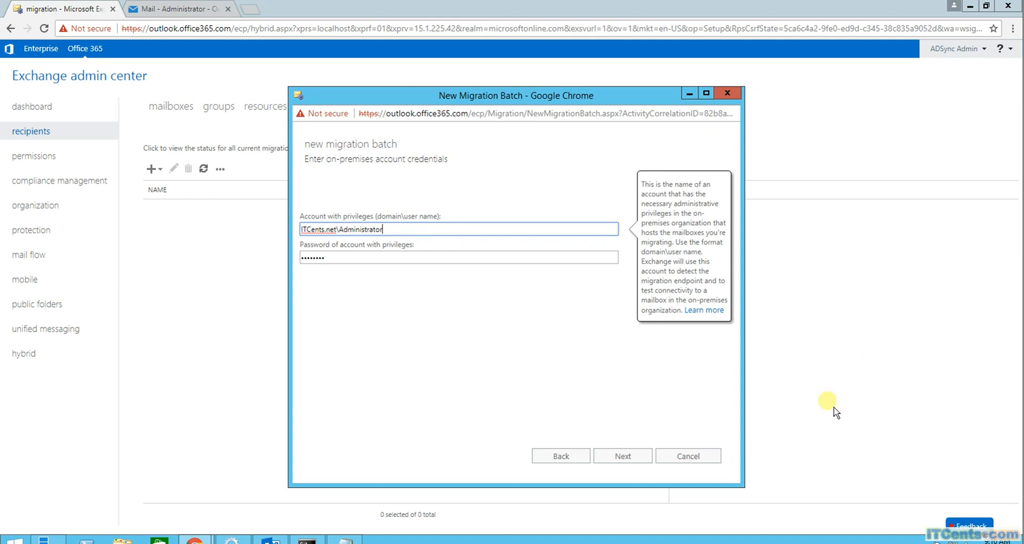
left_click(643, 458)
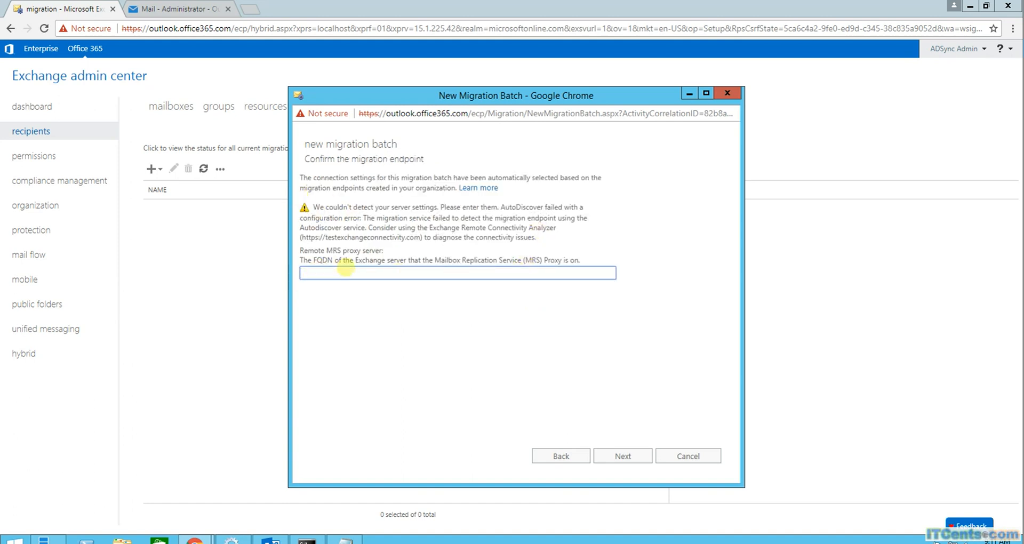
Set the MRS proxy server to mail.itcents.net and name the batch MigrationBatch1
left_click(413, 274)
type("mail.itcents.net")
left_click(621, 458)
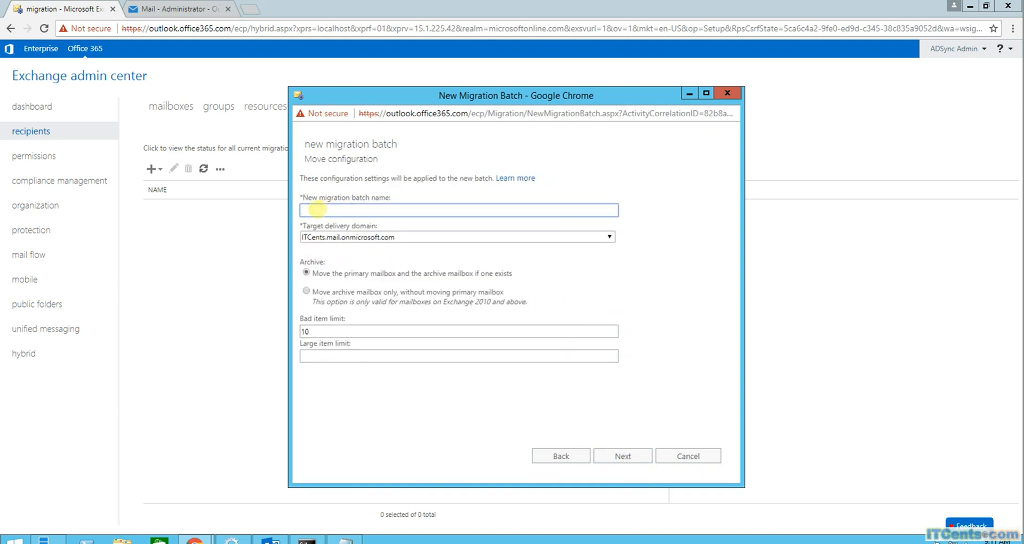
type("MigrationBatch1")
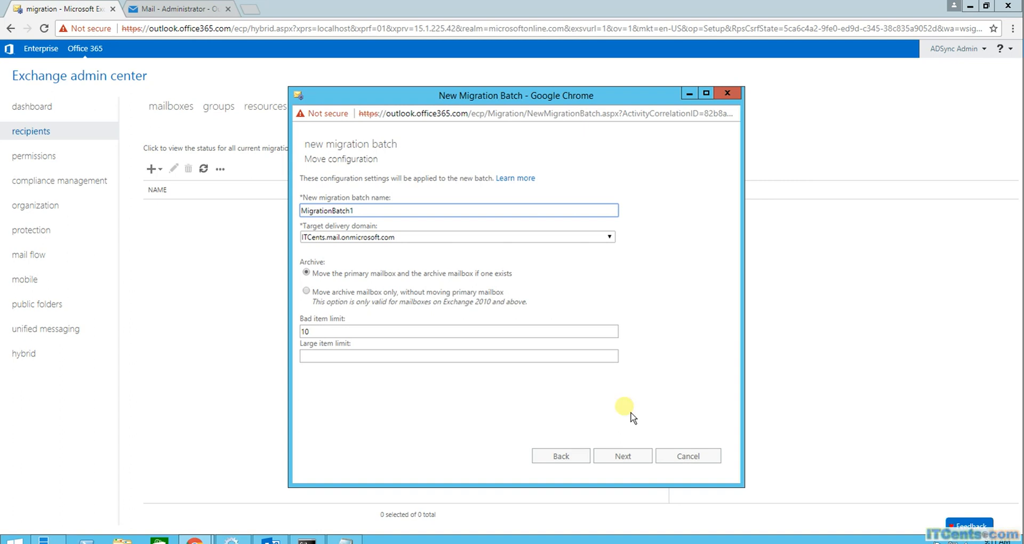
left_click(622, 456)
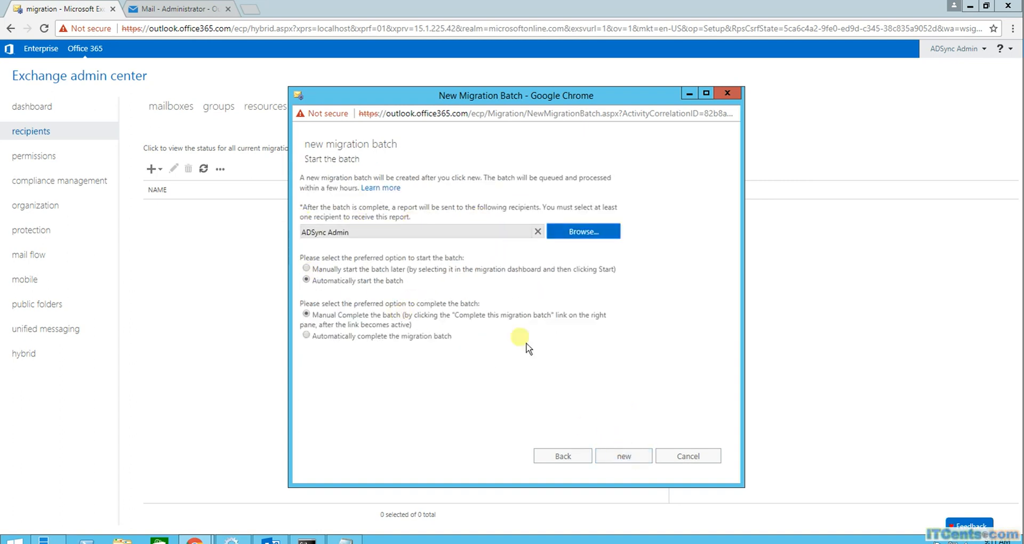
Create MigrationBatch1 with automatic completion and decline Chrome's offer to save the password
left_click(306, 335)
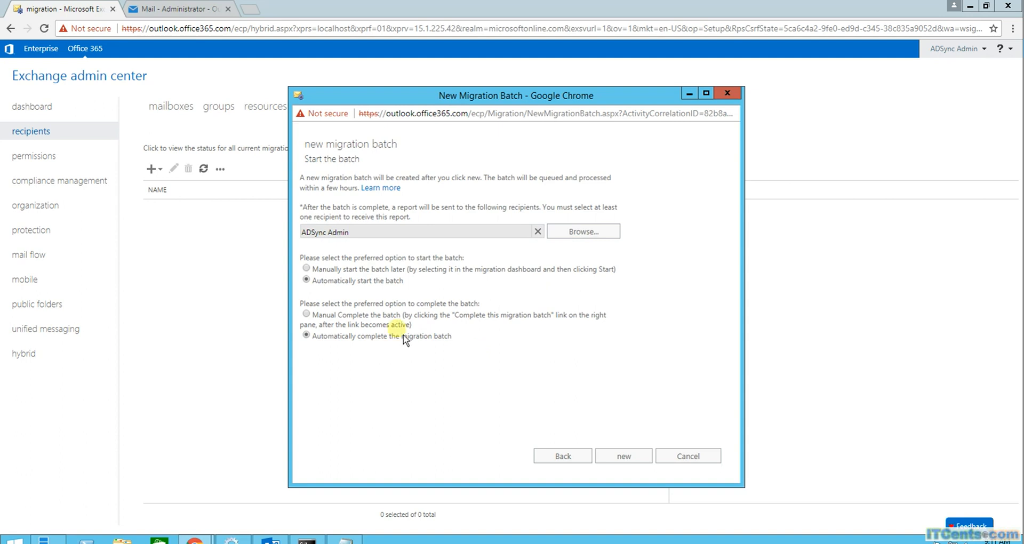
left_click(632, 459)
left_click(625, 457)
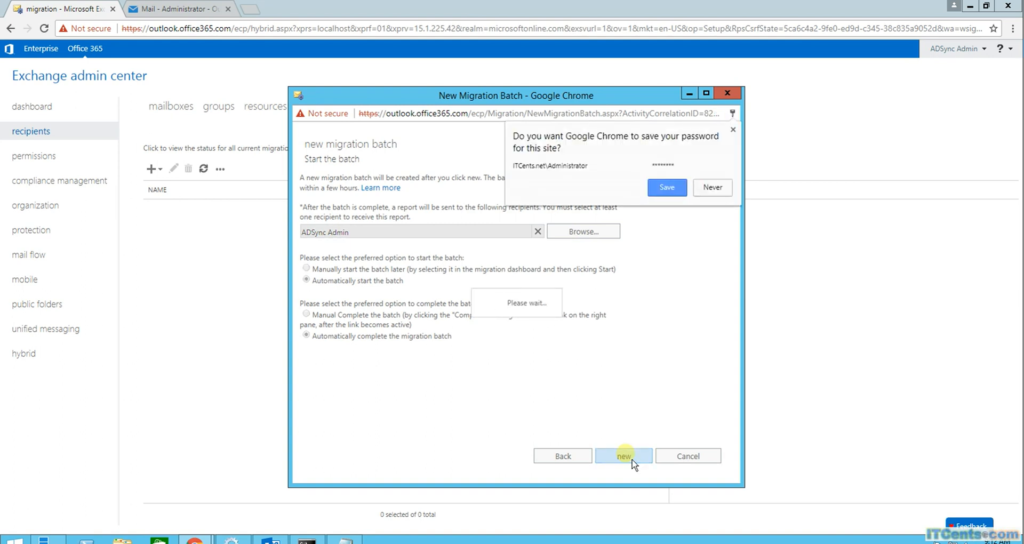
left_click(713, 193)
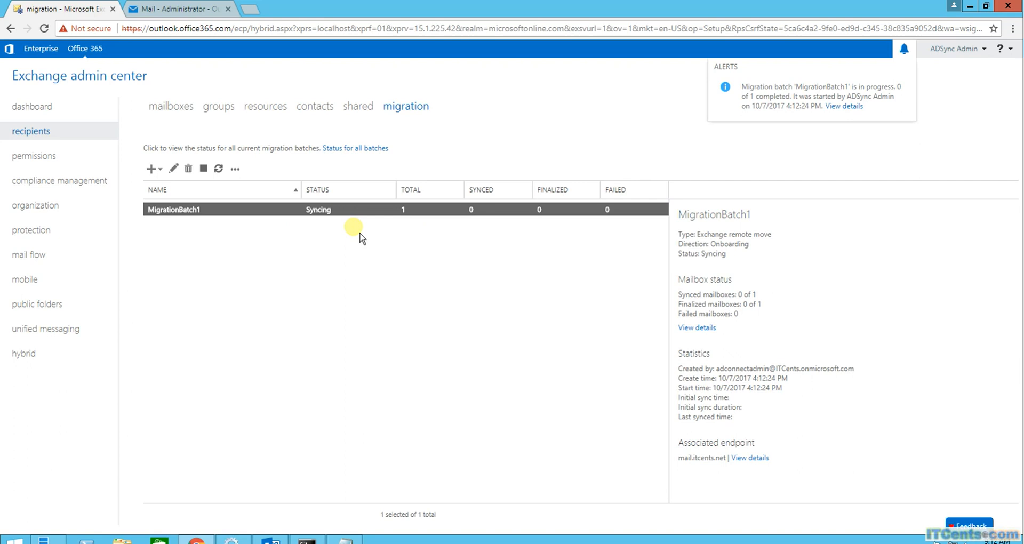
Refresh MigrationBatch1's user details until the mailbox shows Completed with 51 items synced
left_click(218, 169)
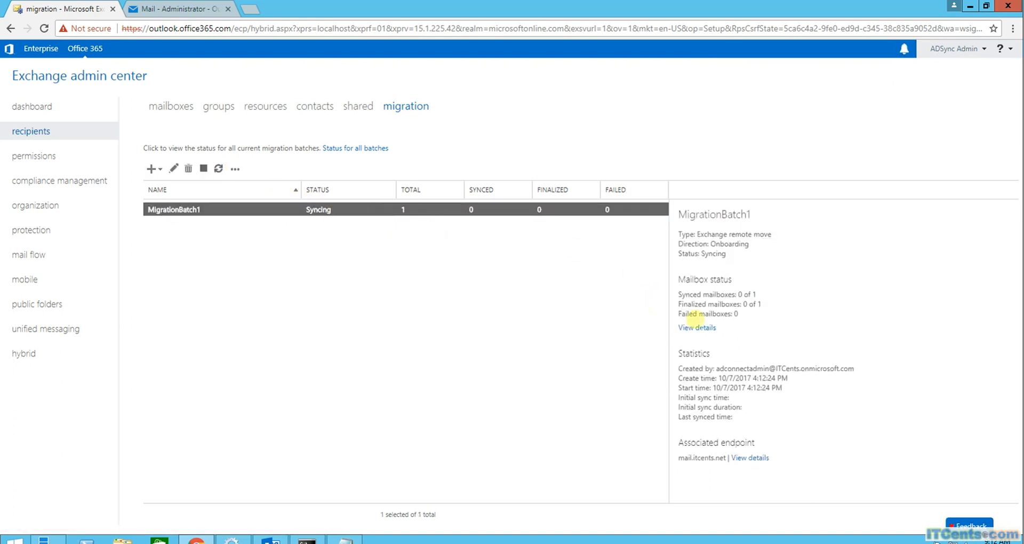
left_click(708, 328)
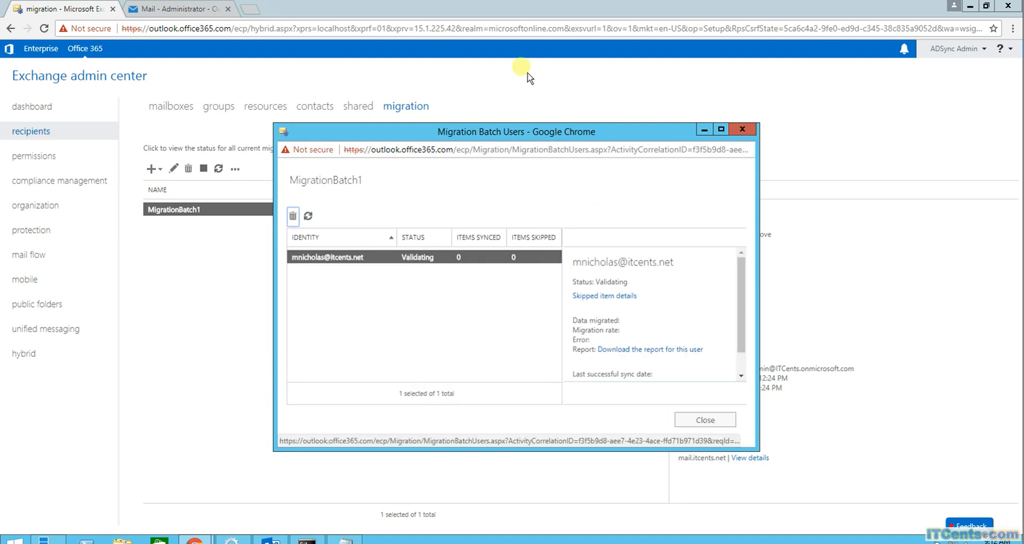
left_click_drag(514, 132, 852, 149)
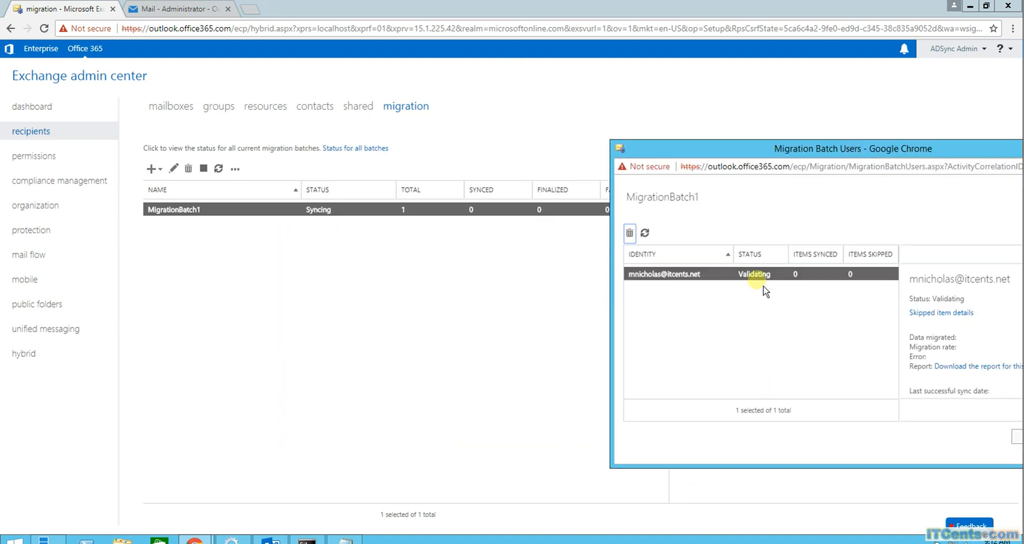
left_click_drag(789, 148, 569, 118)
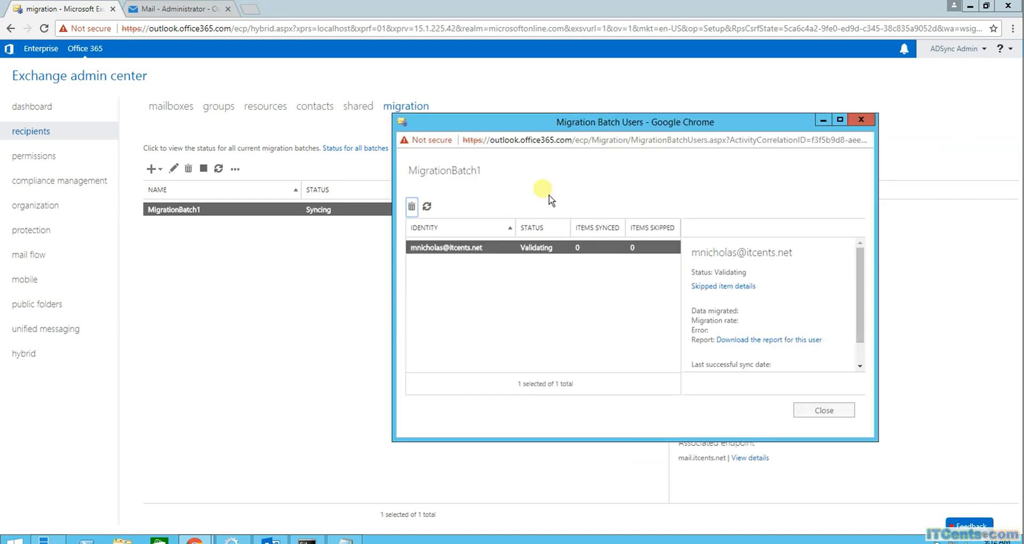
left_click(430, 208)
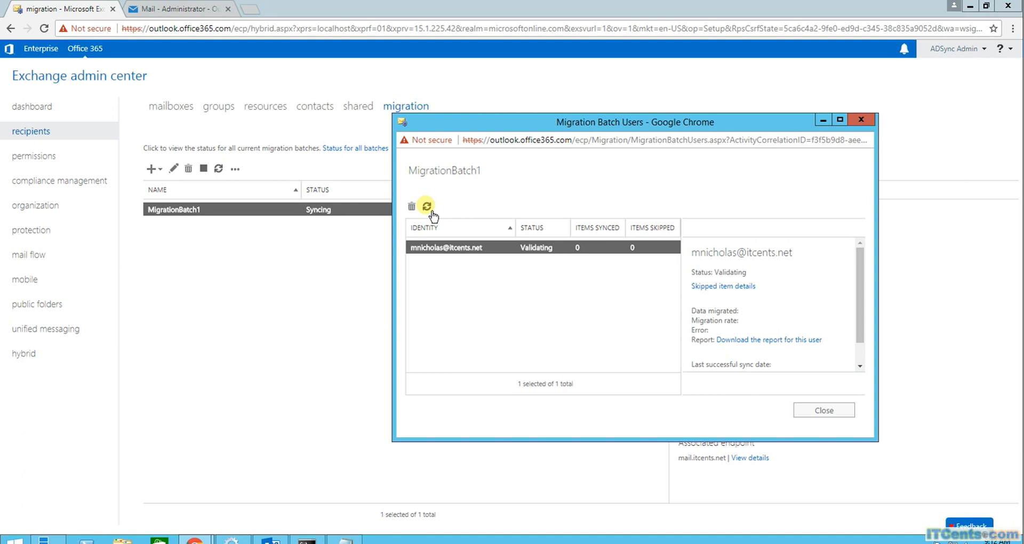
left_click(427, 207)
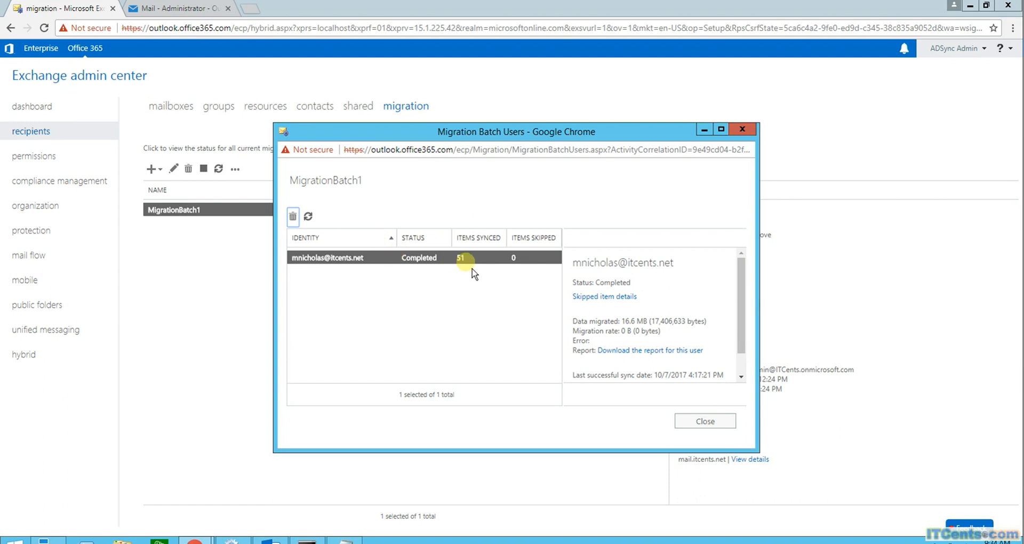
left_click(315, 222)
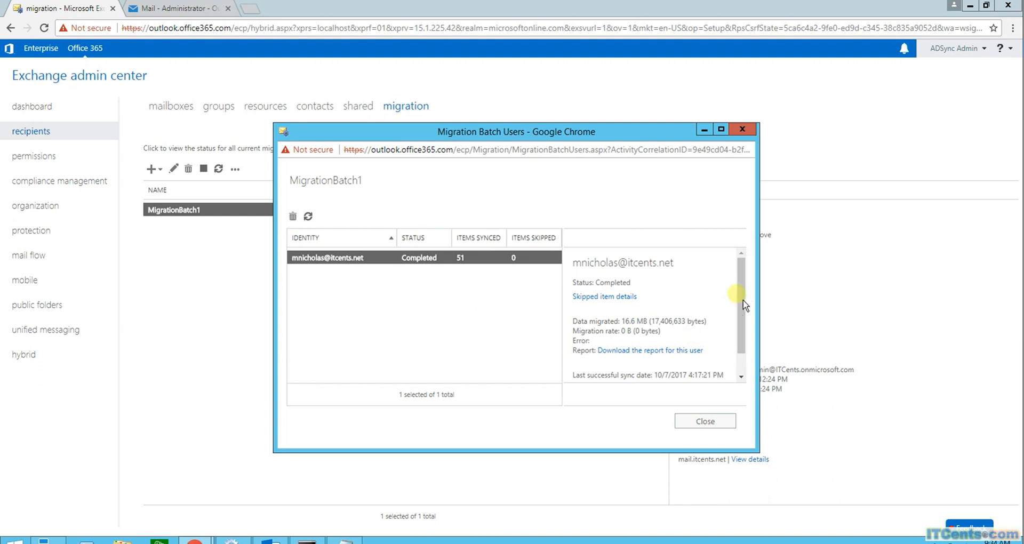
left_click_drag(744, 304, 738, 354)
left_click(714, 420)
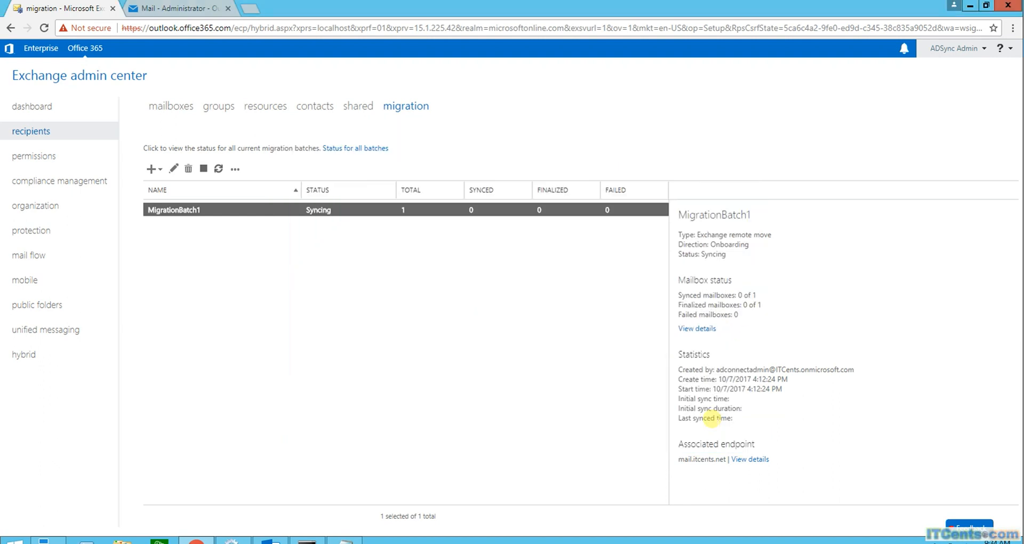
left_click(219, 169)
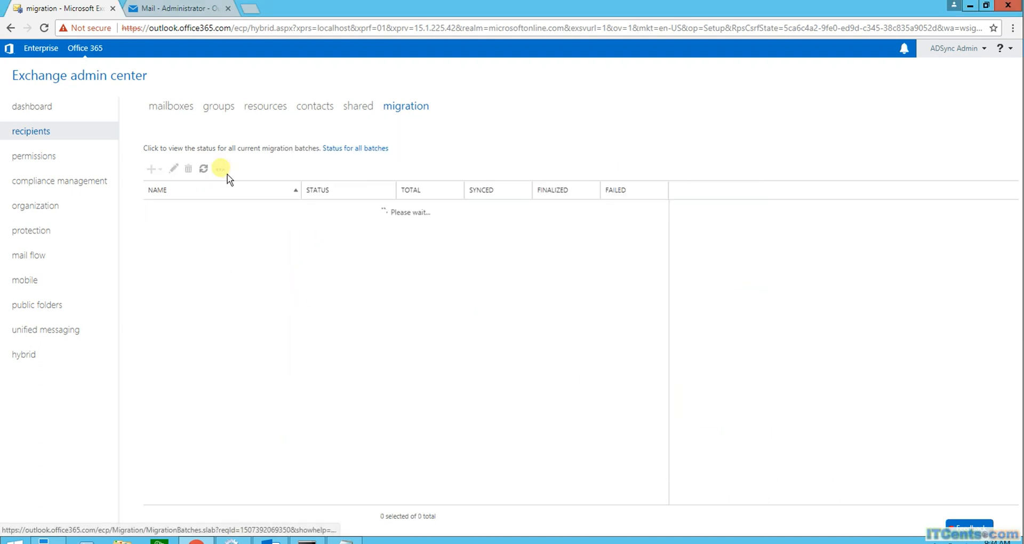
left_click(221, 169)
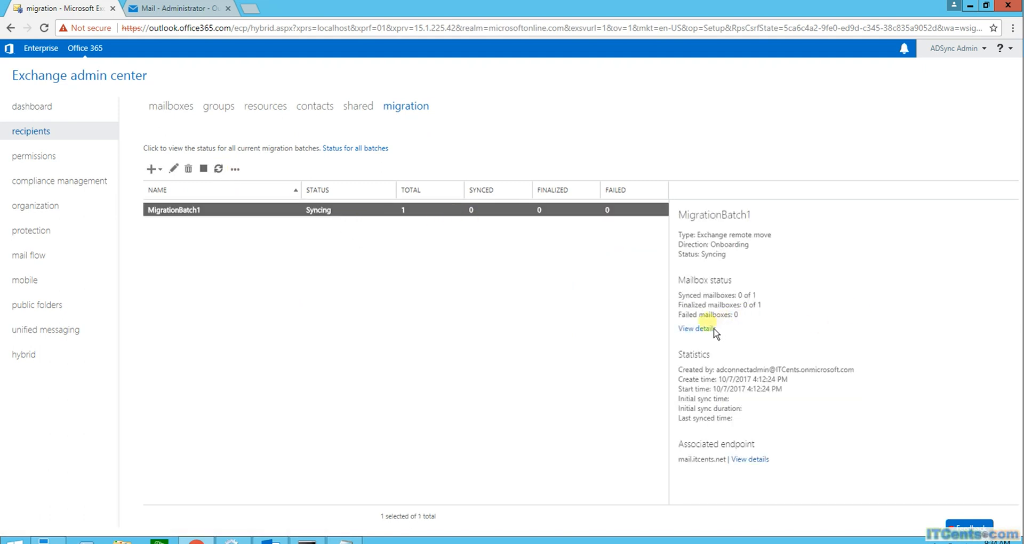
left_click(712, 329)
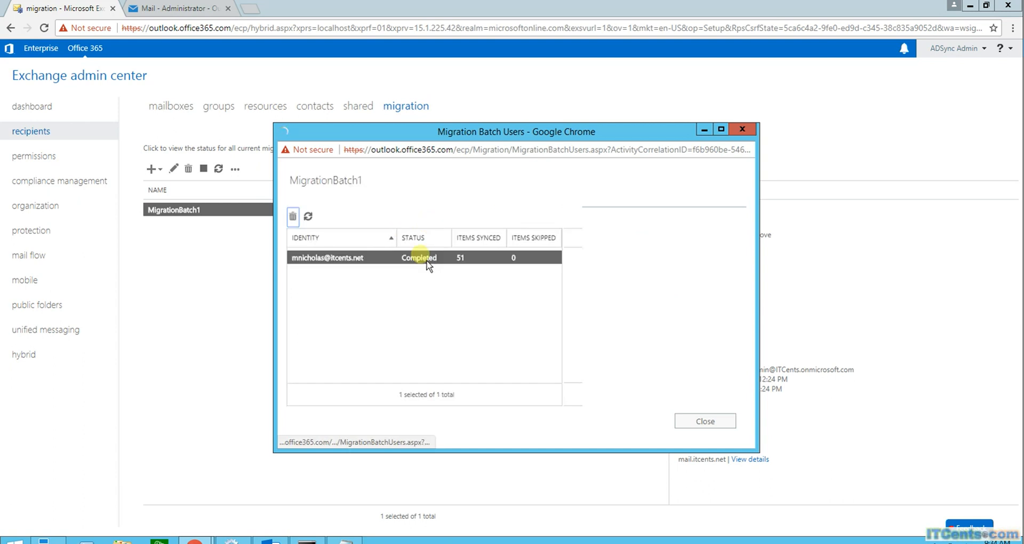
left_click(308, 216)
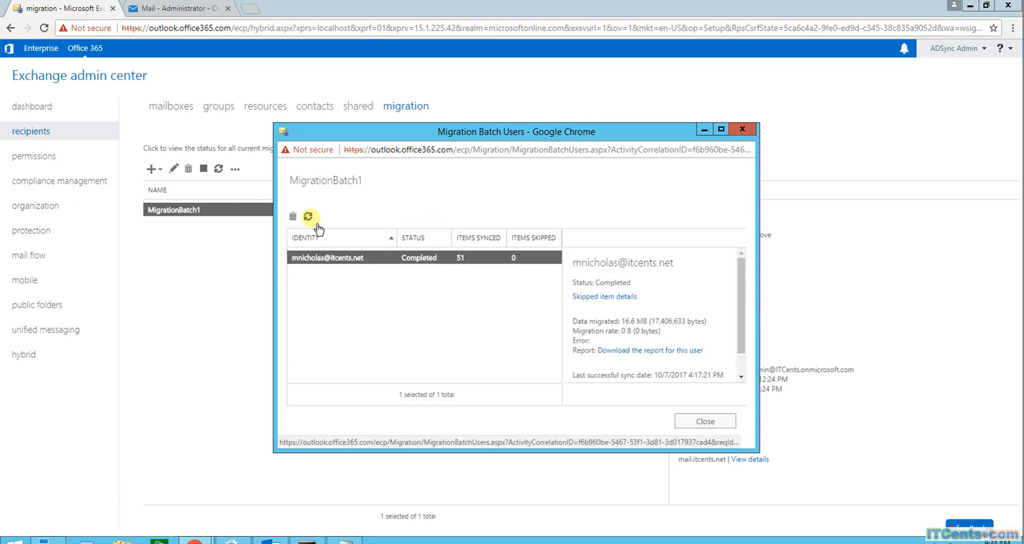
left_click(711, 422)
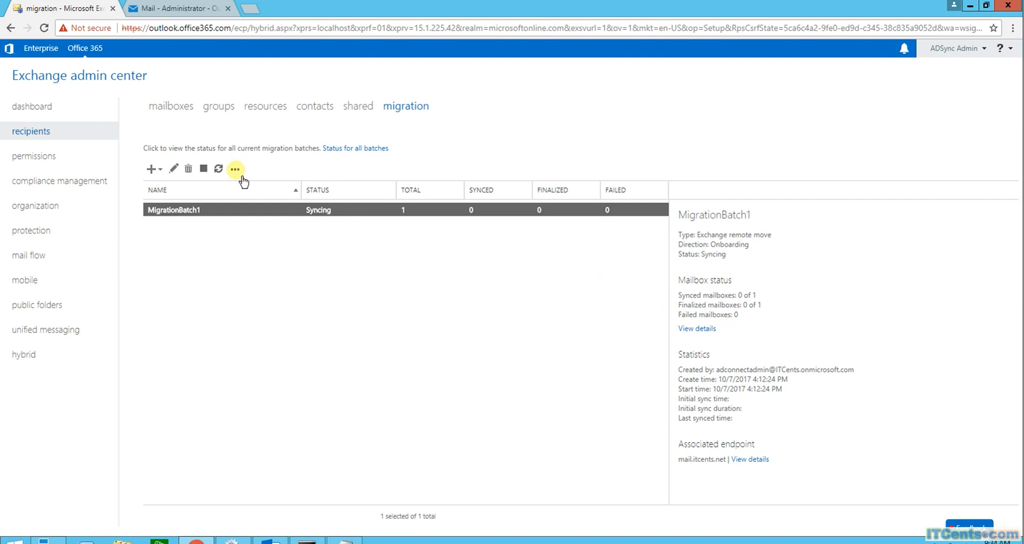
left_click(49, 34)
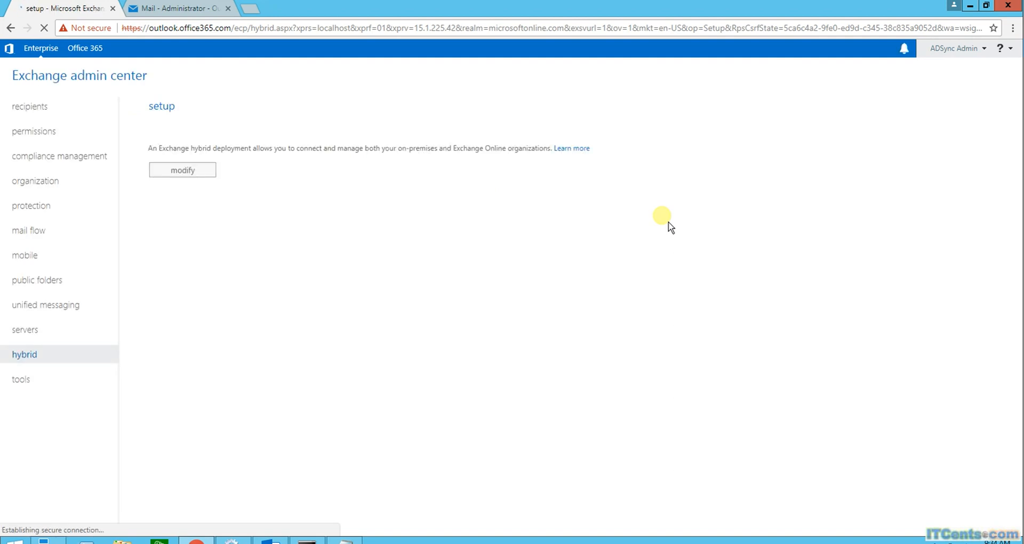
left_click(44, 120)
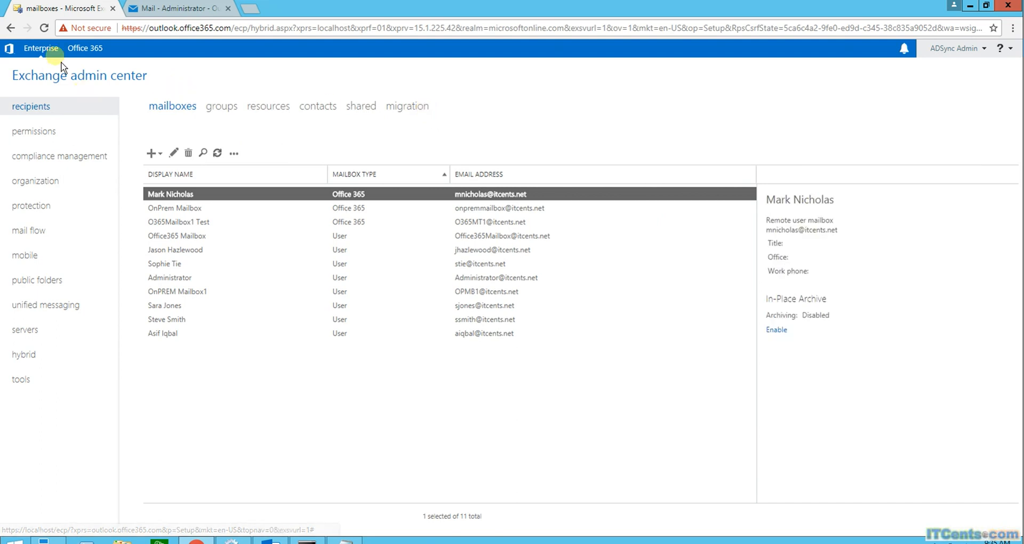
left_click(86, 48)
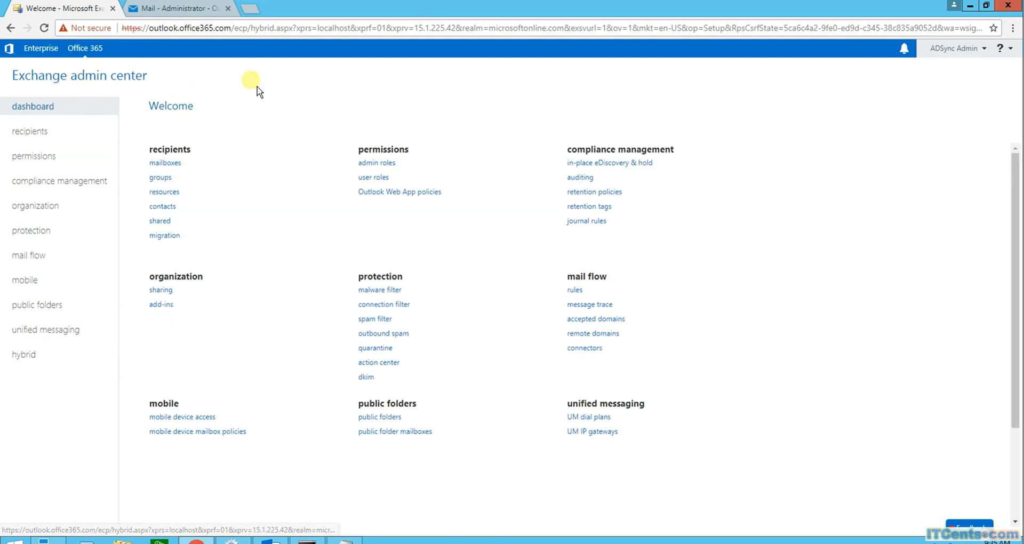
left_click(171, 163)
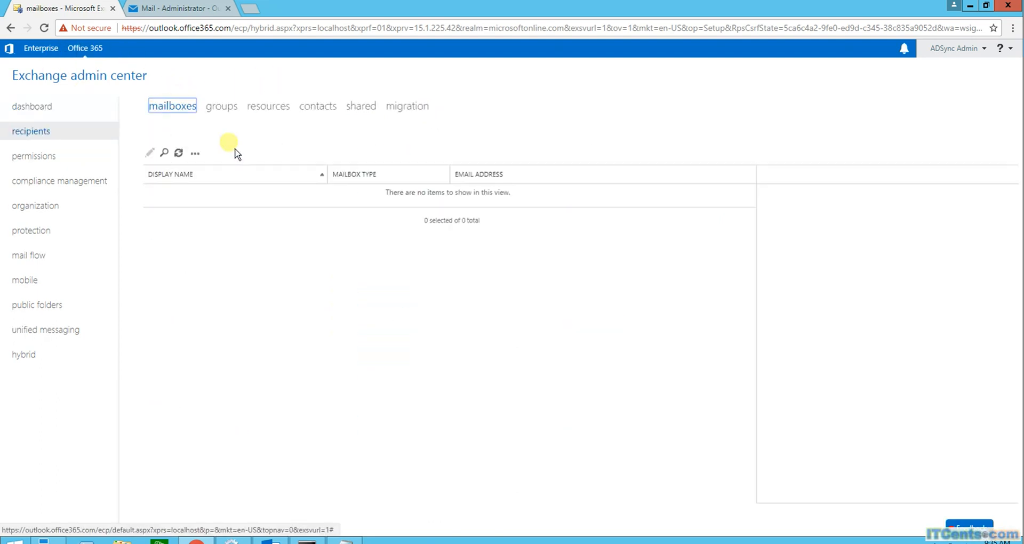
left_click(407, 107)
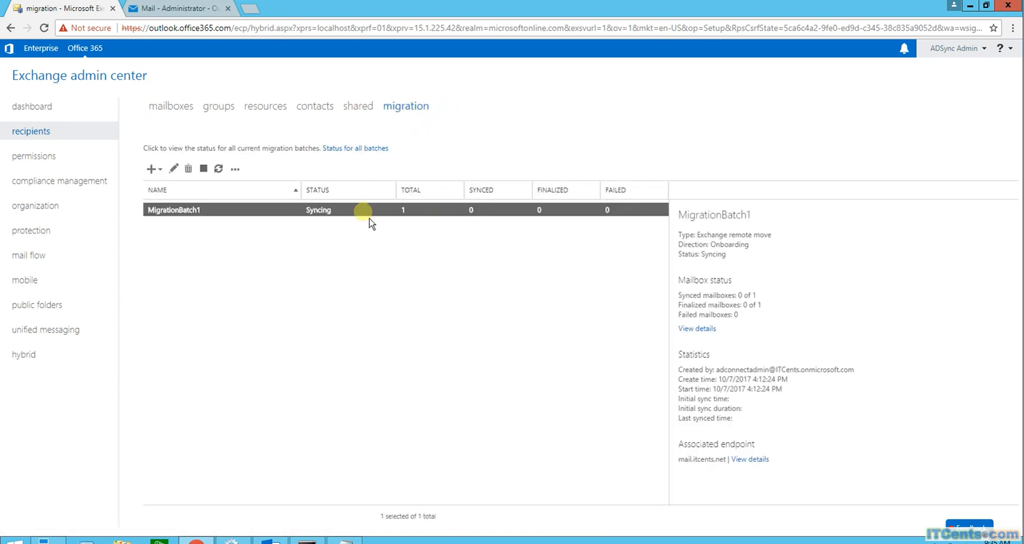
Recheck MigrationBatch1's mailbox details showing Completed with 51 items synced, then close them
left_click(219, 169)
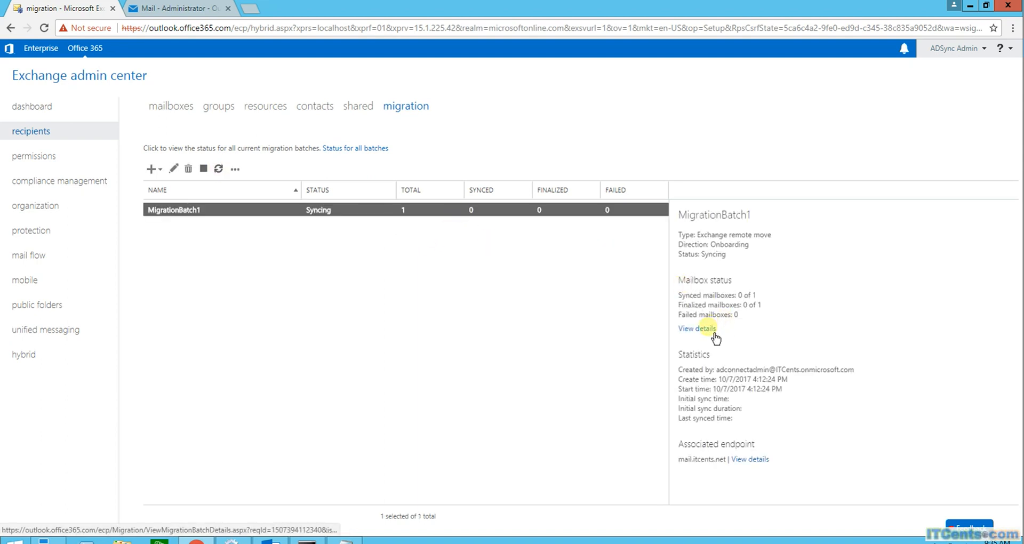
left_click(713, 330)
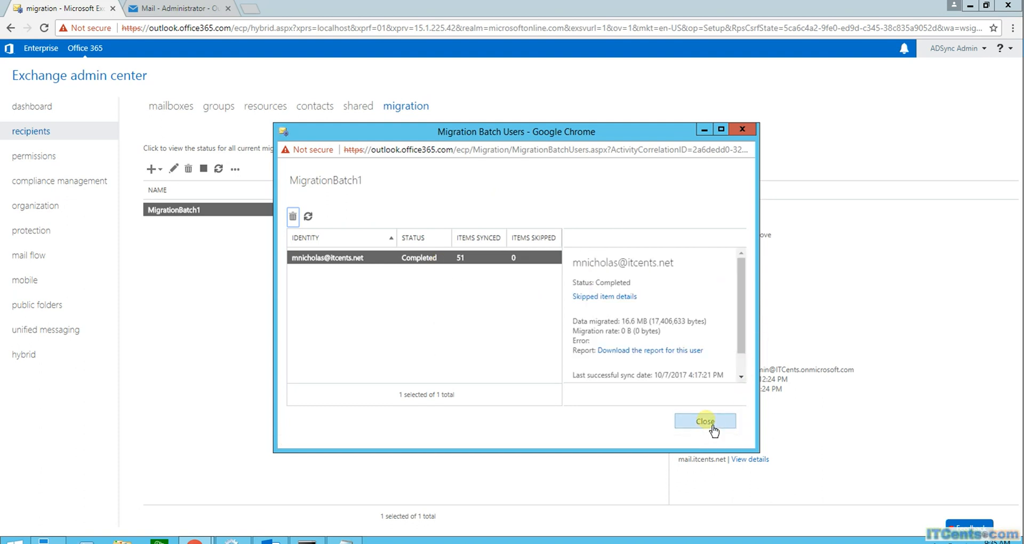
left_click_drag(740, 287, 739, 341)
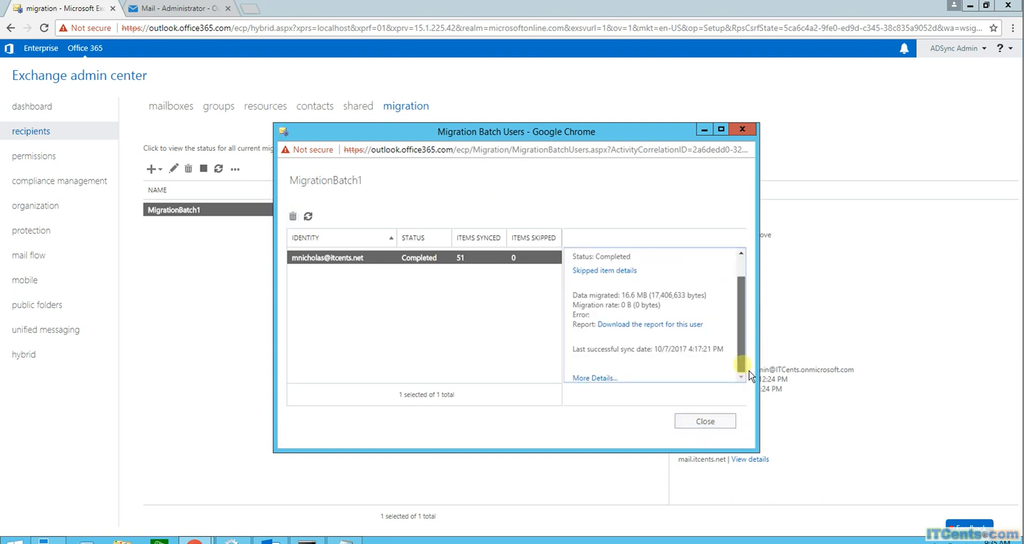
left_click(712, 426)
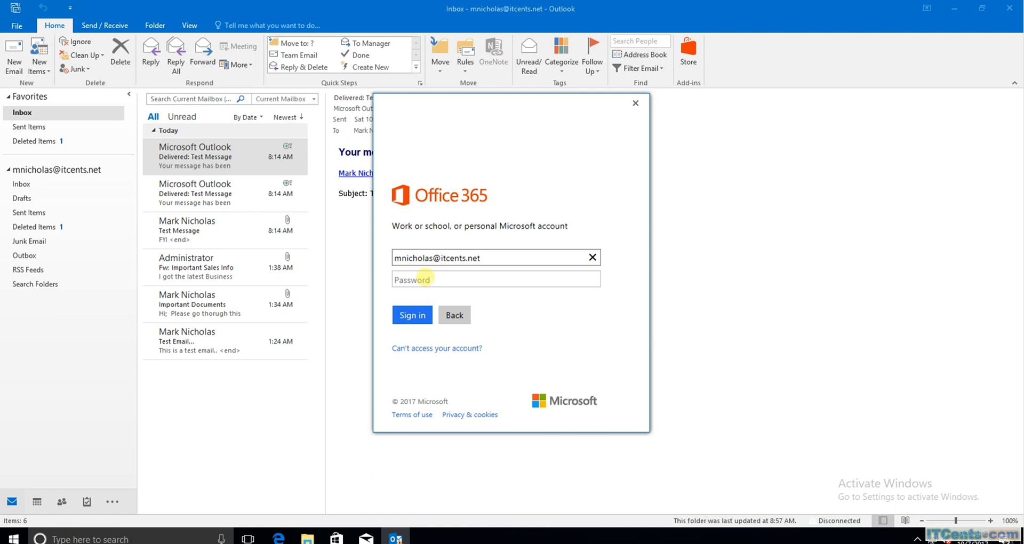
Enter the mailbox password in Outlook's Office 365 sign-in dialog and sign in
left_click(425, 278)
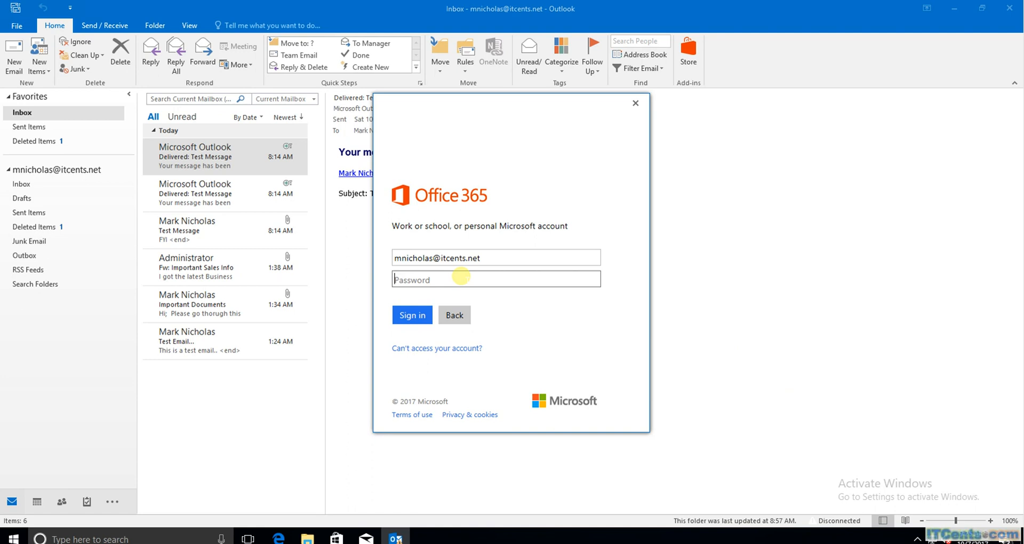
type("••••••••")
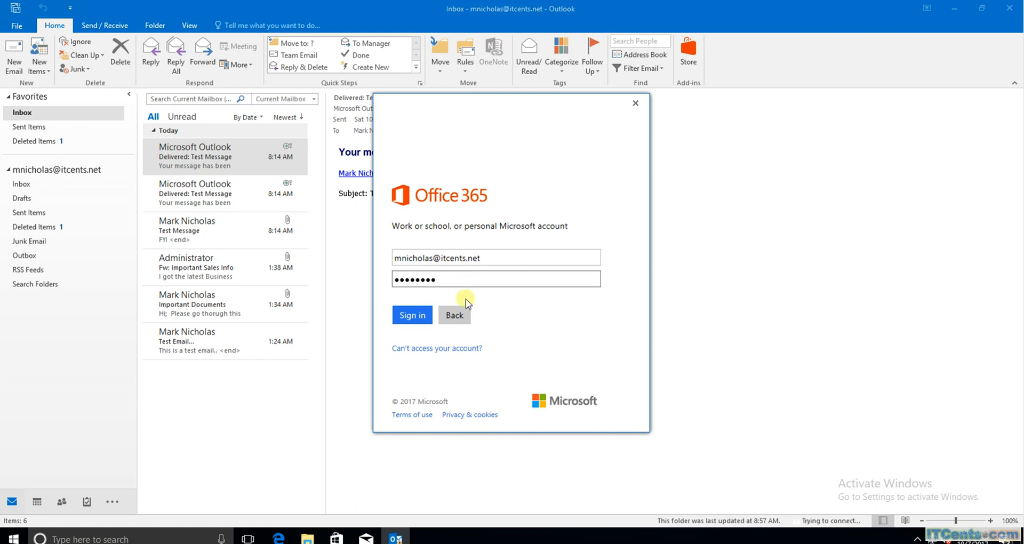
left_click(414, 315)
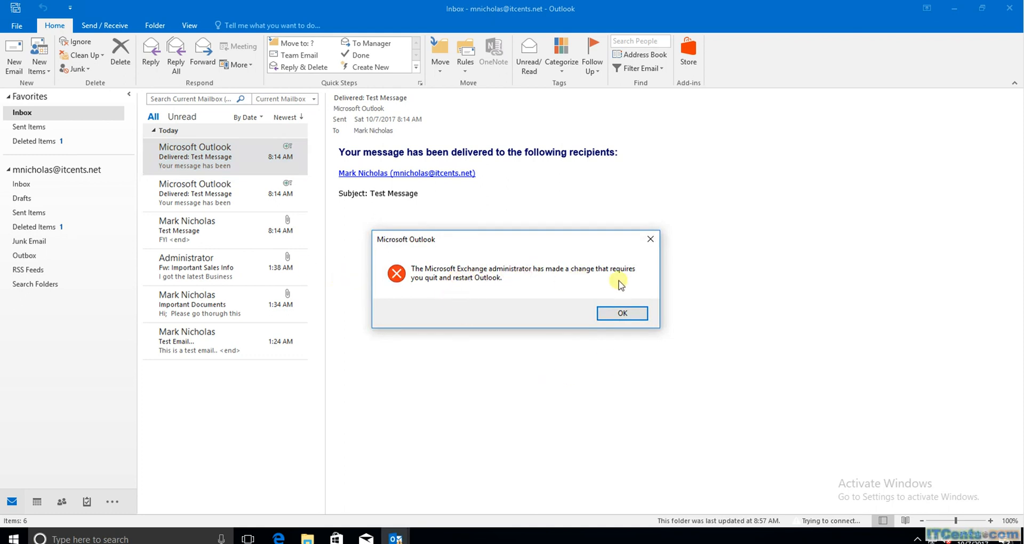
Acknowledge the restart notice, quit Outlook and relaunch it
left_click(634, 316)
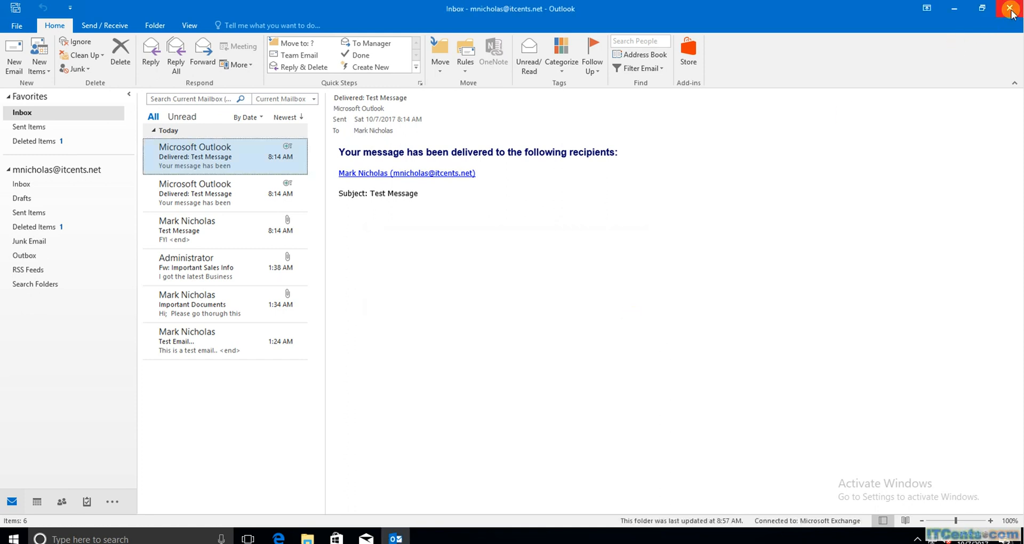
left_click(1011, 12)
left_click(395, 538)
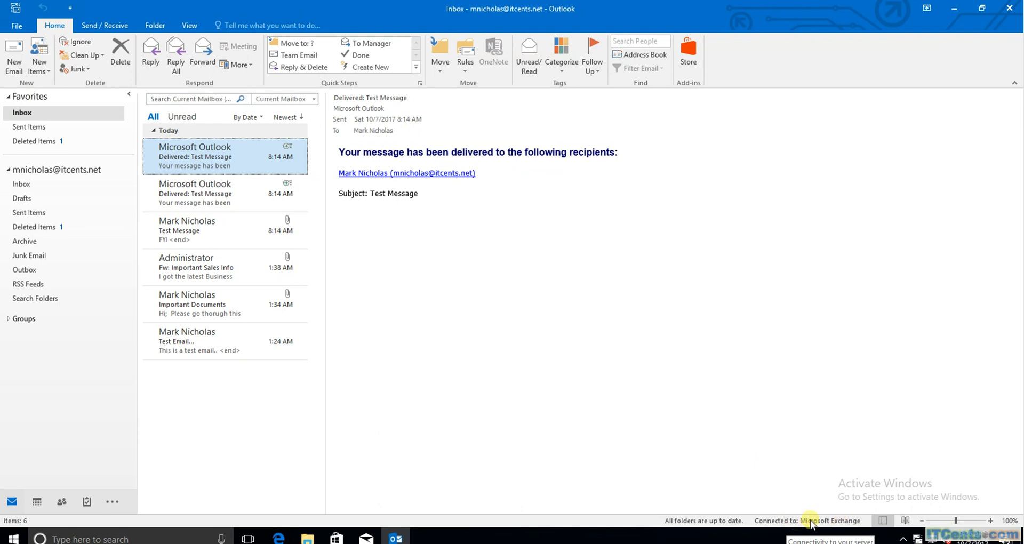
Open and discard a blank new email, then view the mailbox's Account Information
left_click(9, 53)
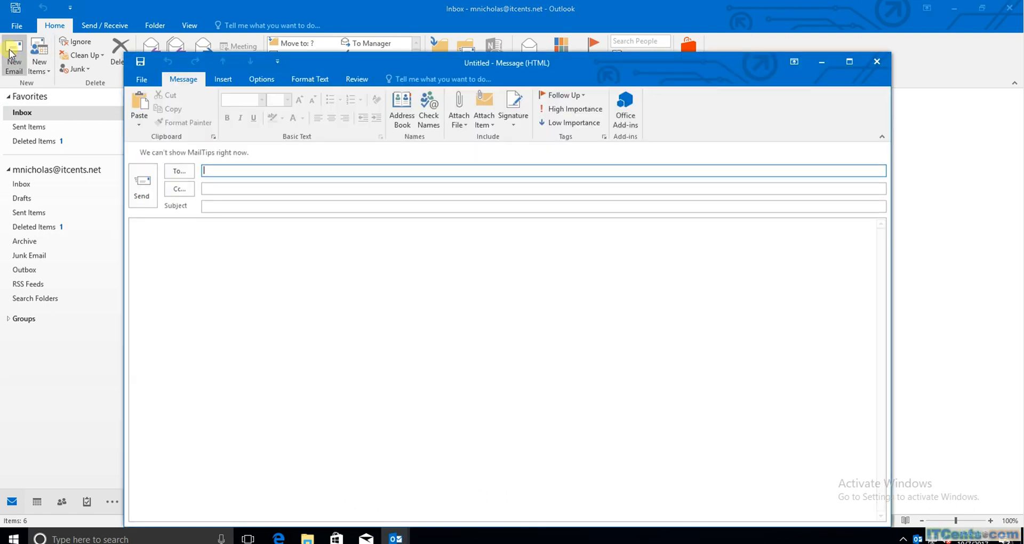
left_click(876, 61)
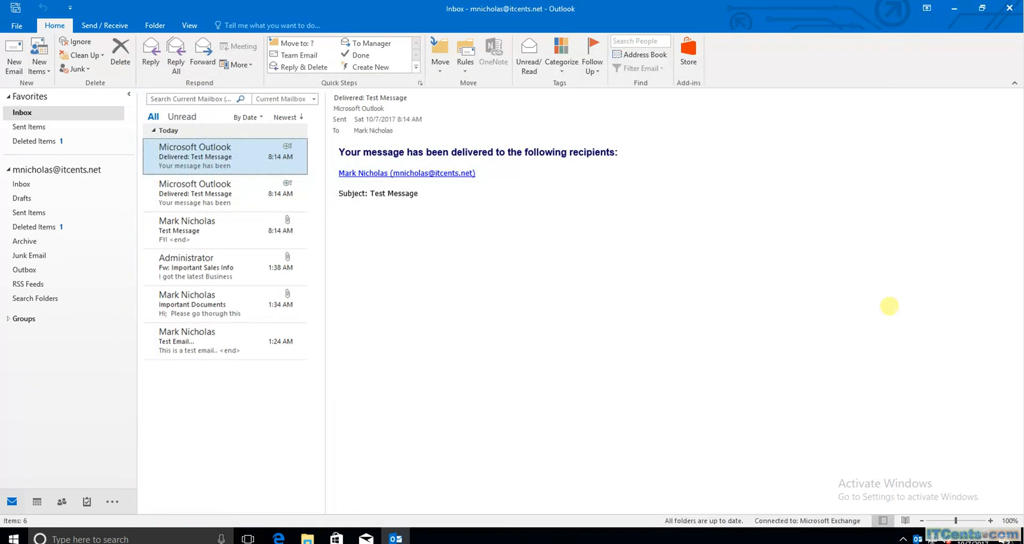
left_click(13, 25)
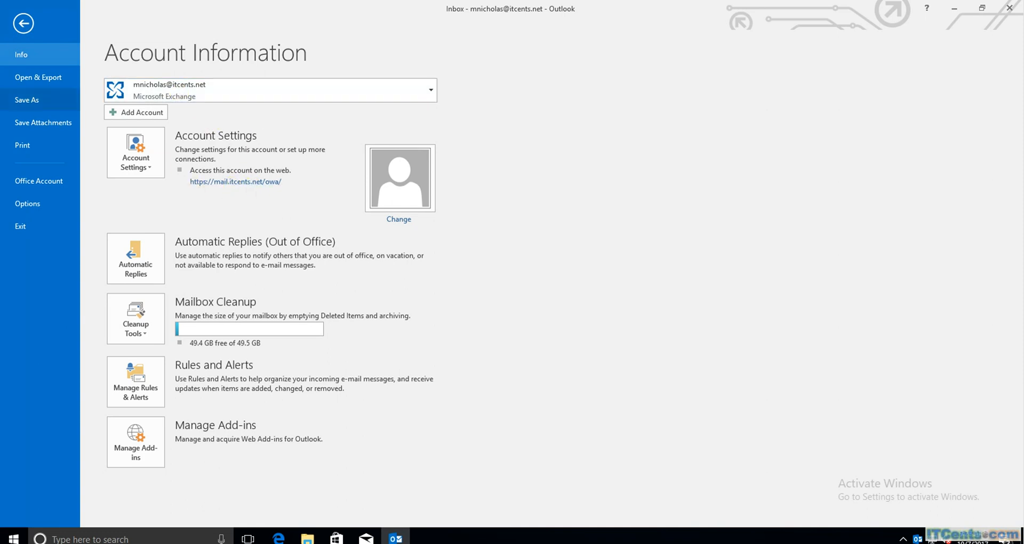
Go back from the File backstage view to the Outlook Inbox with its 6 items
left_click(24, 23)
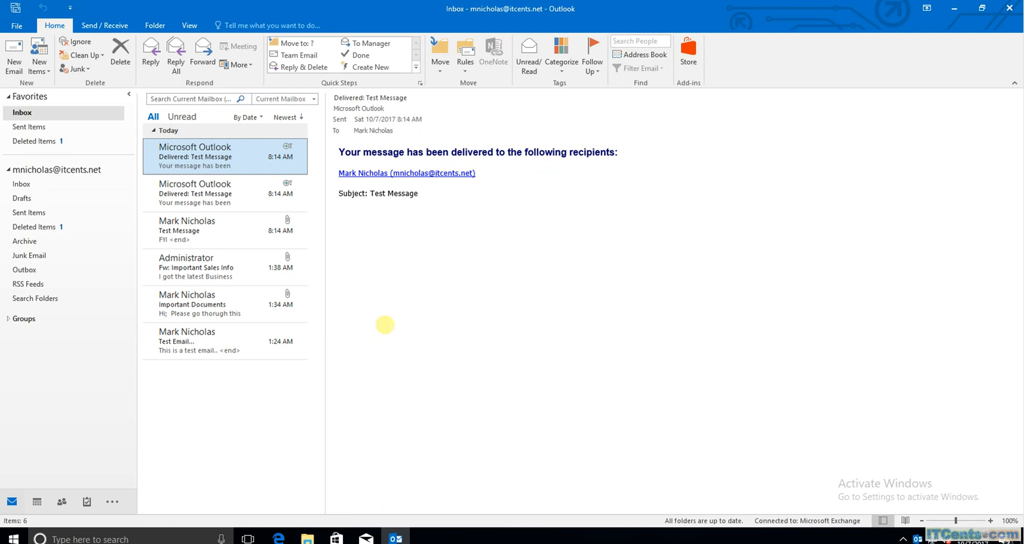
Enable Show Network Connectivity Changes on the Outlook tray icon, then bring up Connection Status
right_click(917, 536)
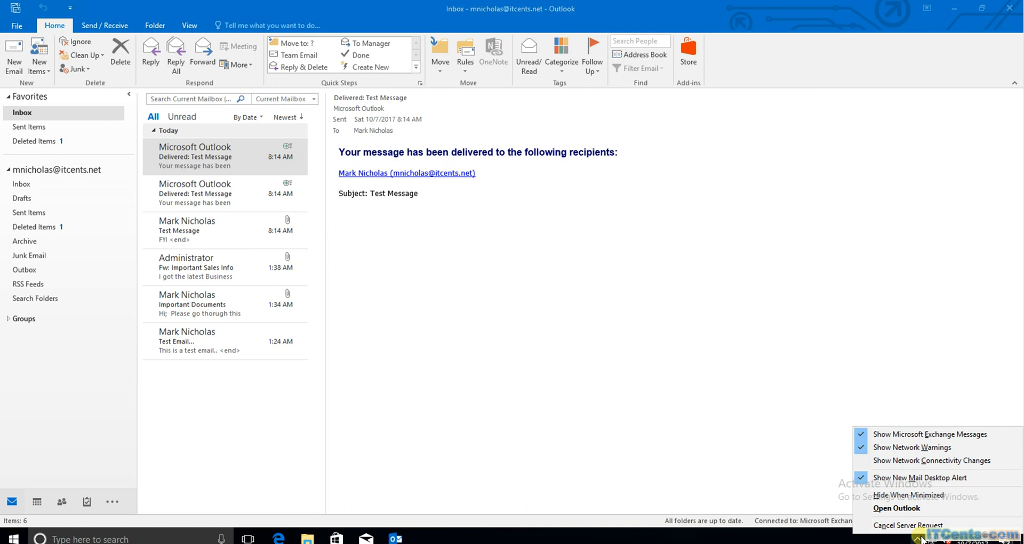
left_click(901, 460)
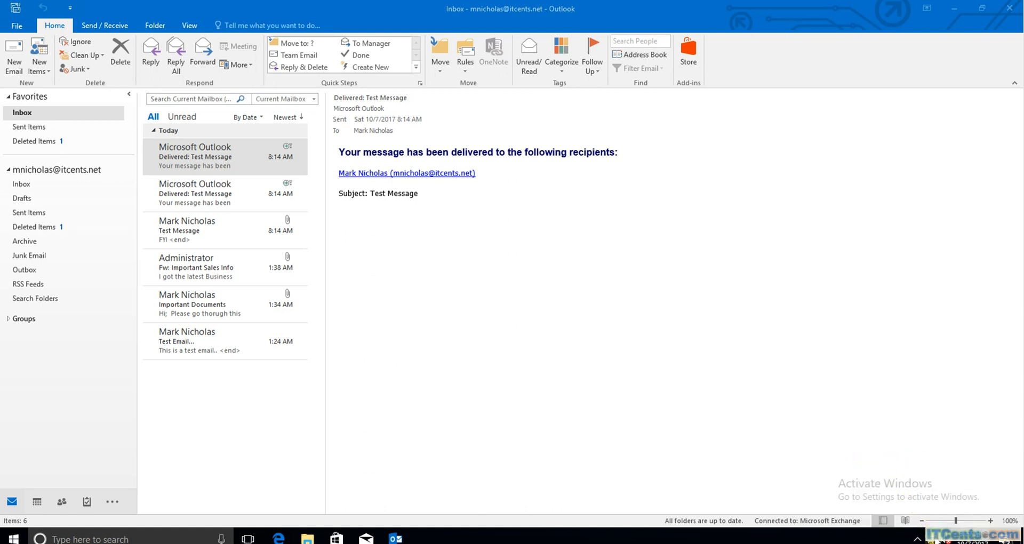
left_click(918, 538)
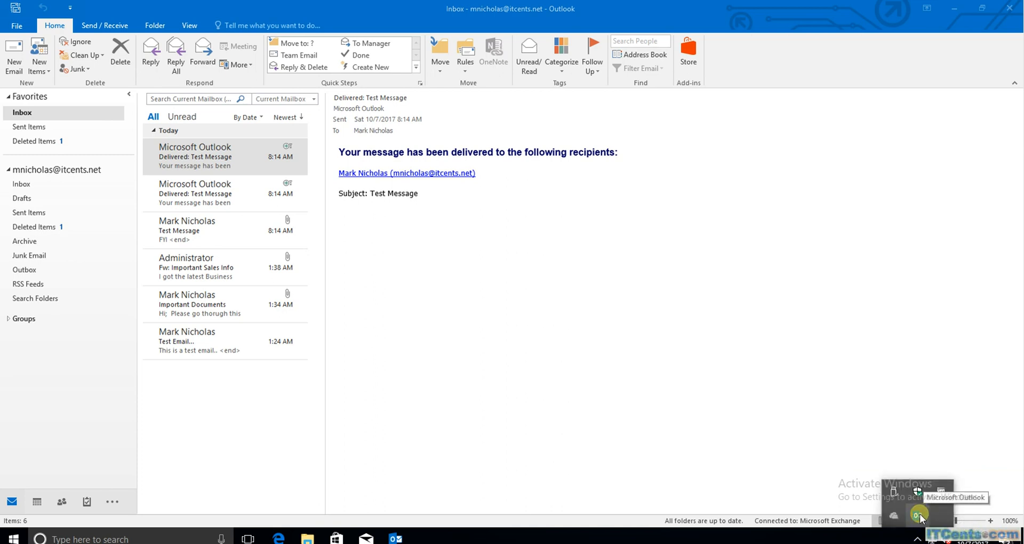
right_click(920, 515, "ctrl")
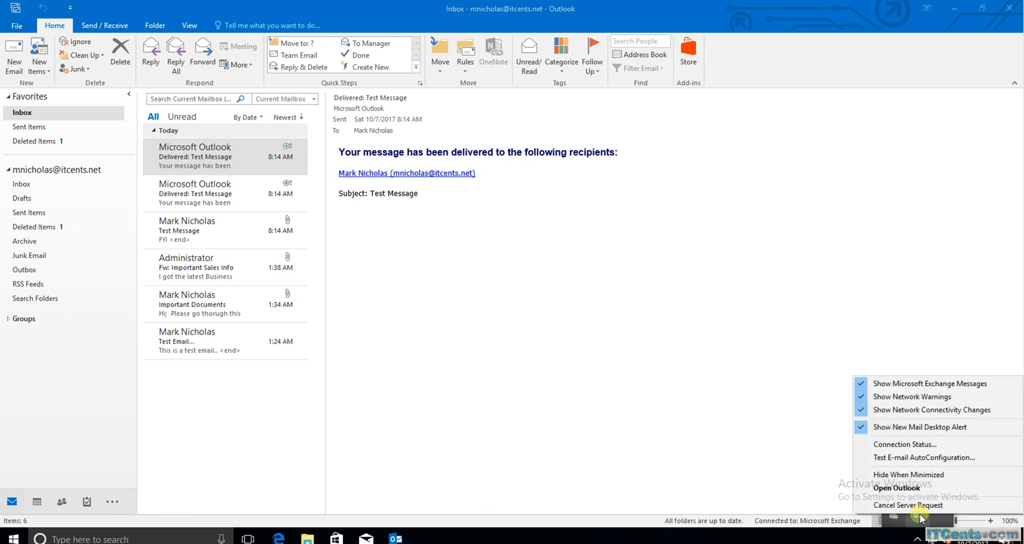
left_click(910, 445)
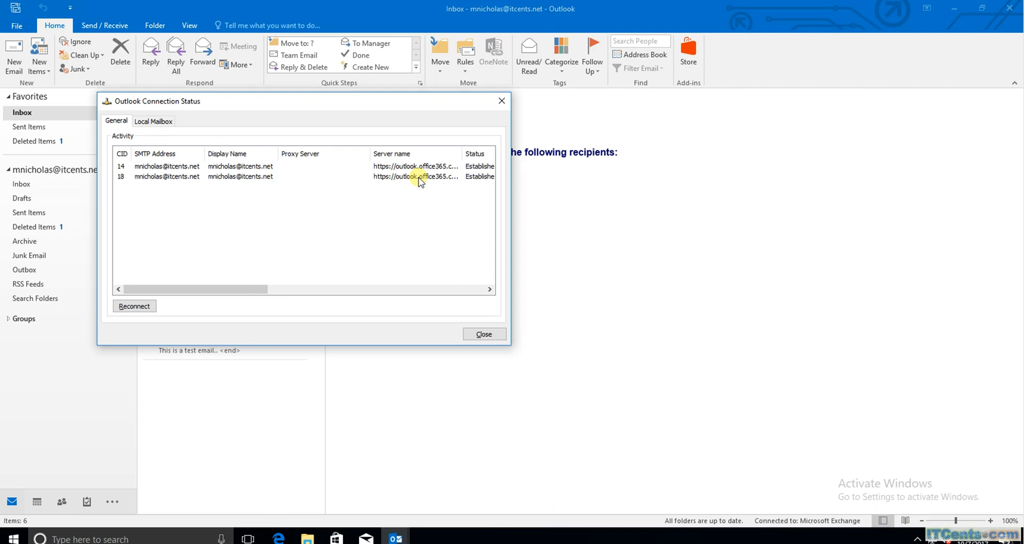
Widen the Server name column to confirm both connections are Established to outlook.office365.com, then close the window
left_click_drag(229, 289, 286, 291)
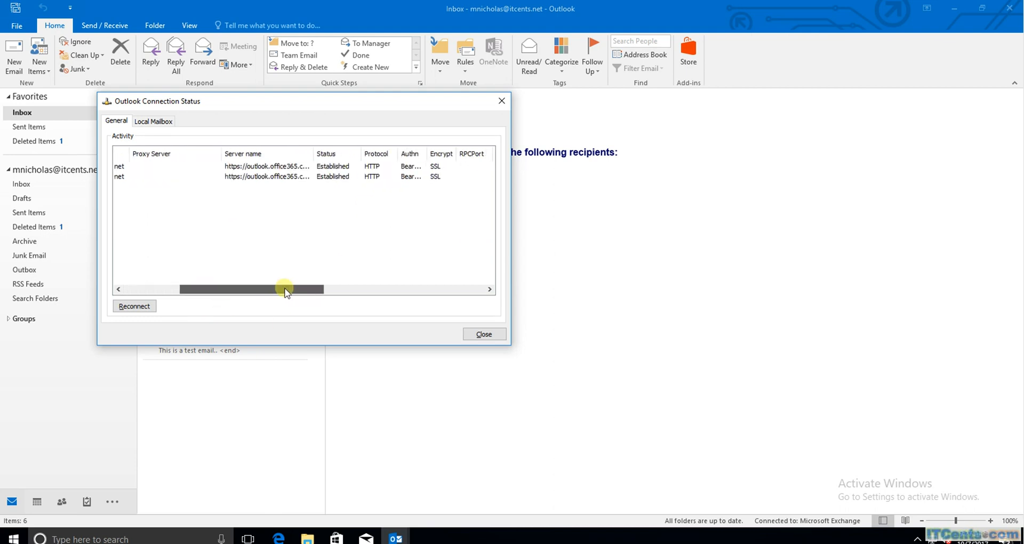
left_click_drag(313, 153, 441, 149)
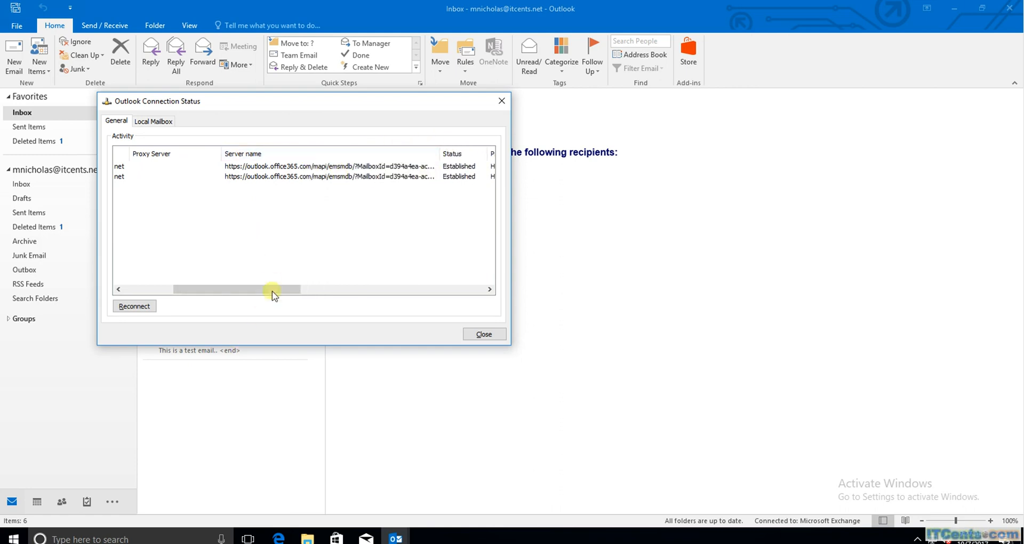
left_click_drag(264, 289, 163, 295)
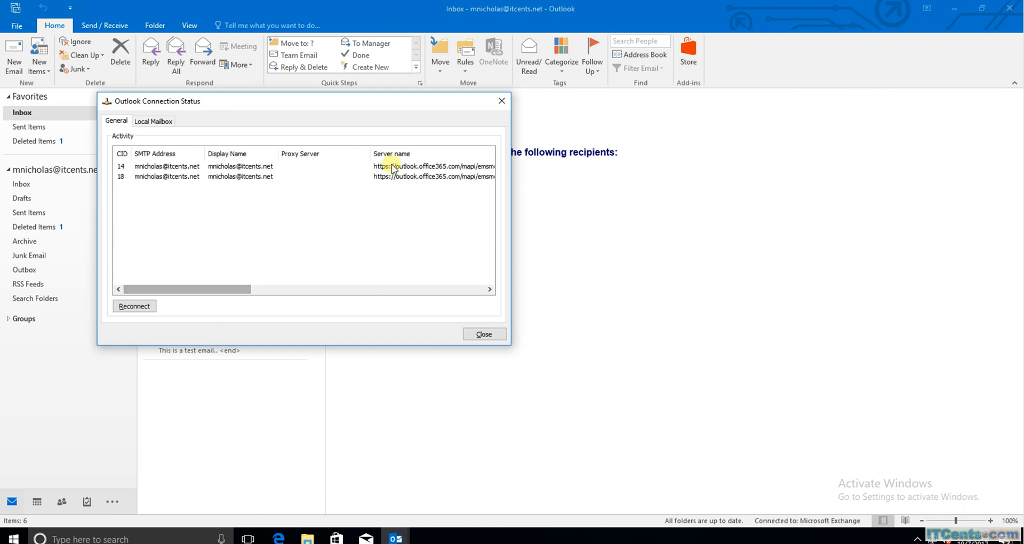
left_click(501, 102)
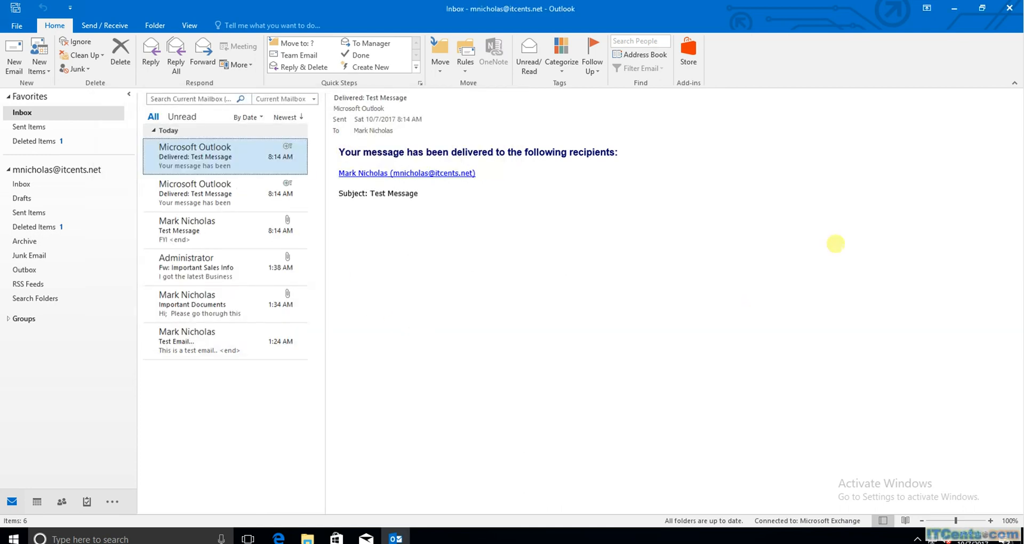
Reopen Outlook's Connection Status from the hidden tray icon, showing two Established Office 365 connections
left_click(959, 10)
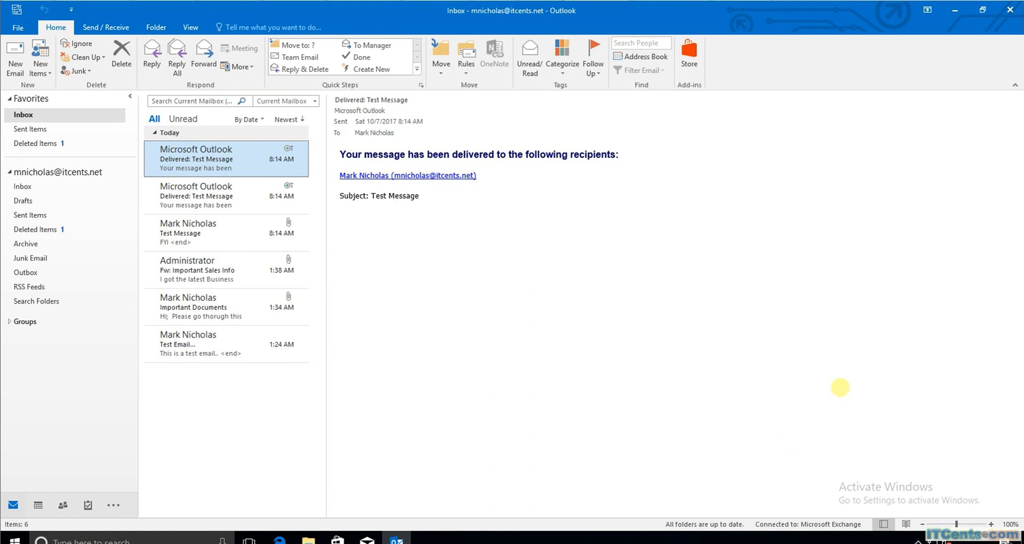
left_click(918, 539)
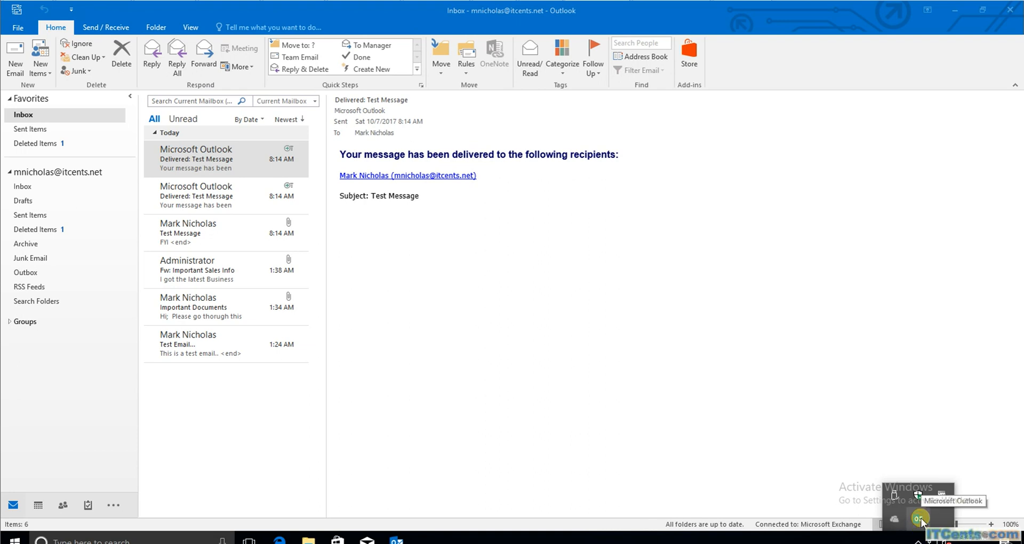
right_click(918, 518)
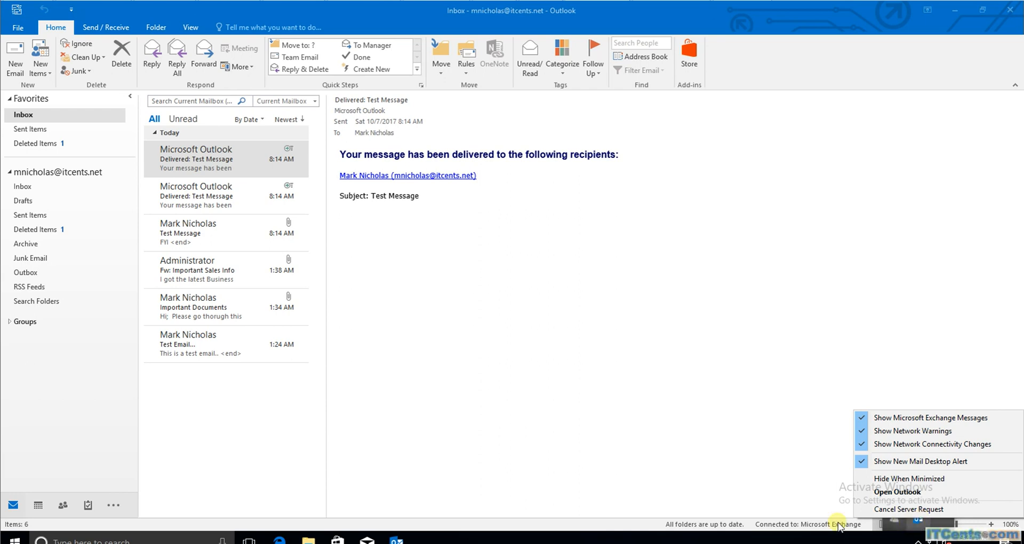
left_click(689, 475)
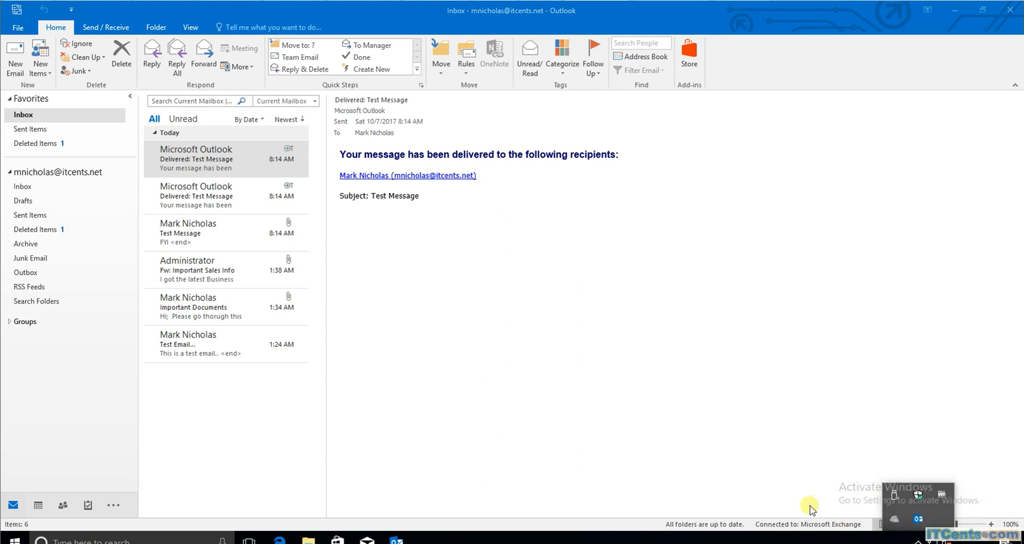
right_click(918, 519)
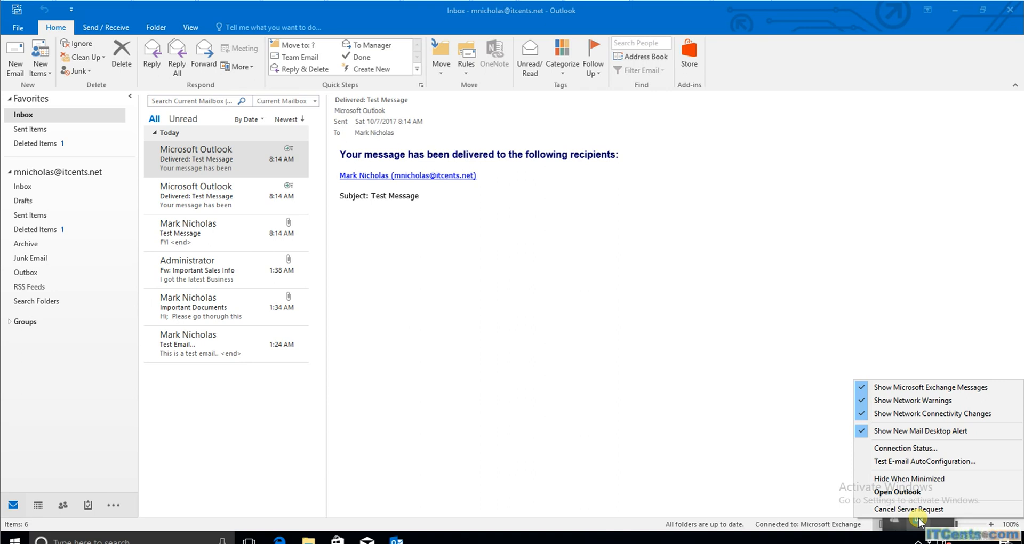
left_click(912, 451)
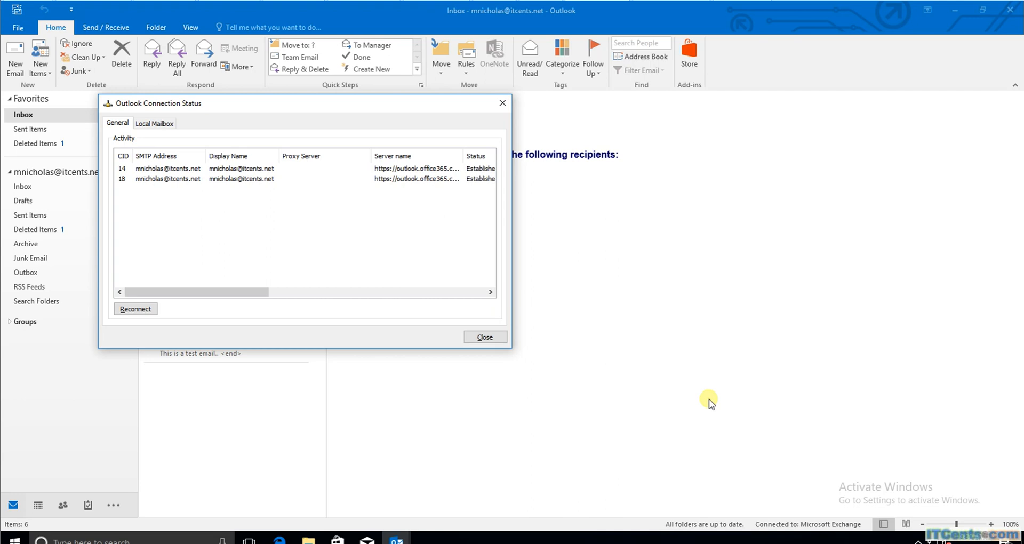
Close the Connection Status window and open the File tab's Account Information page
left_click_drag(260, 296, 256, 318)
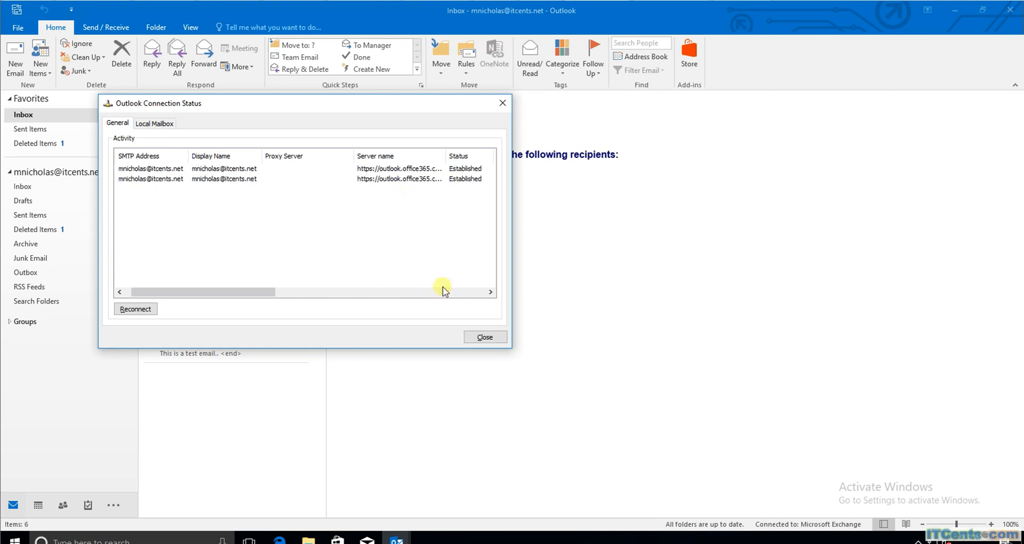
left_click(484, 337)
left_click(22, 28)
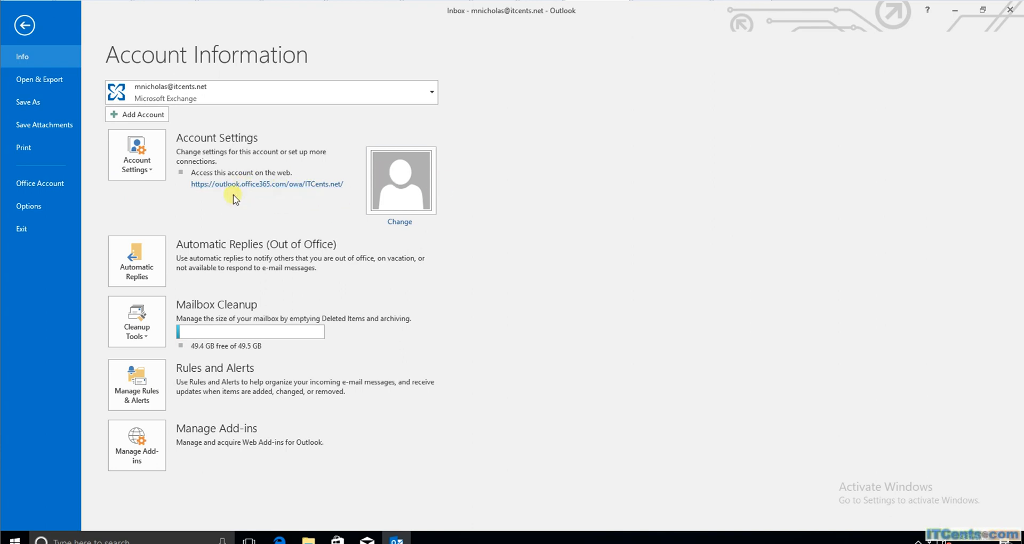
Leave the Account Information page and return to the Outlook Inbox
left_click(19, 27)
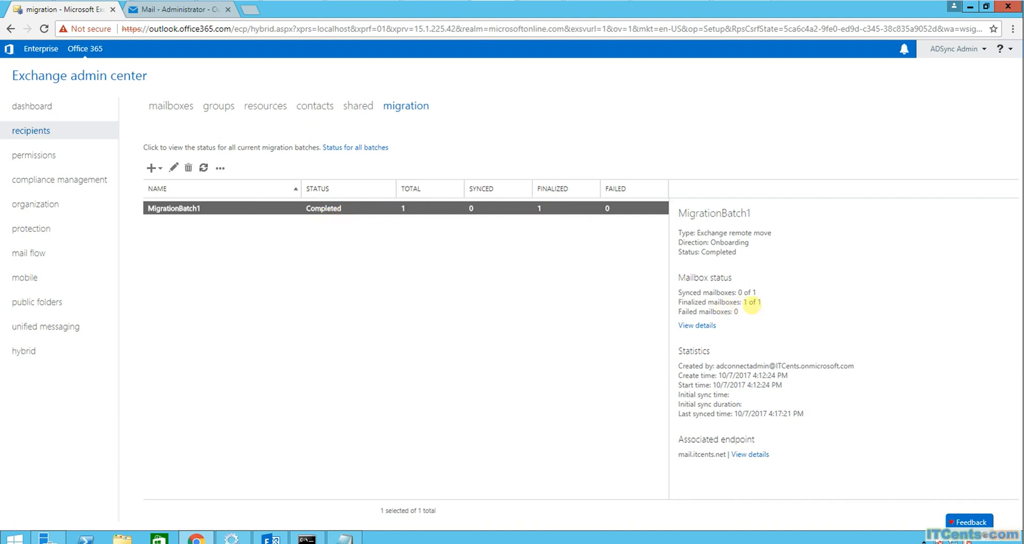
Review and refresh the MigrationBatch1 mailbox details, confirming Completed with 51 items synced
left_click(697, 325)
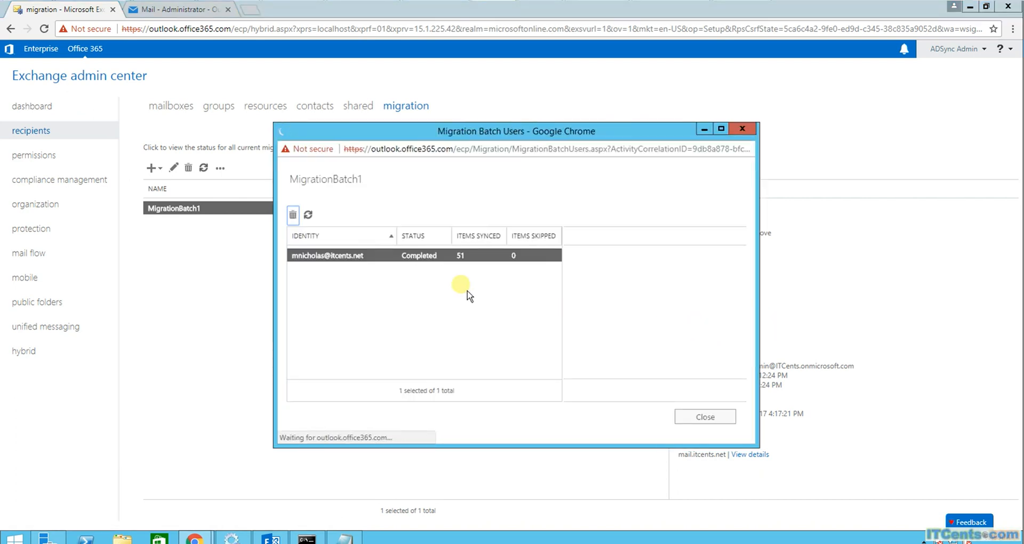
left_click(420, 258)
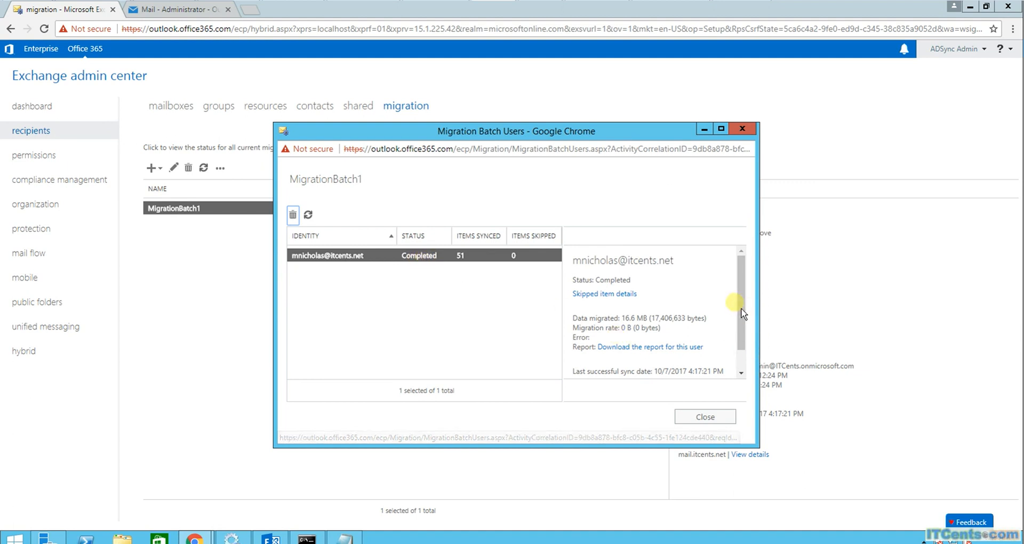
left_click_drag(741, 309, 742, 347)
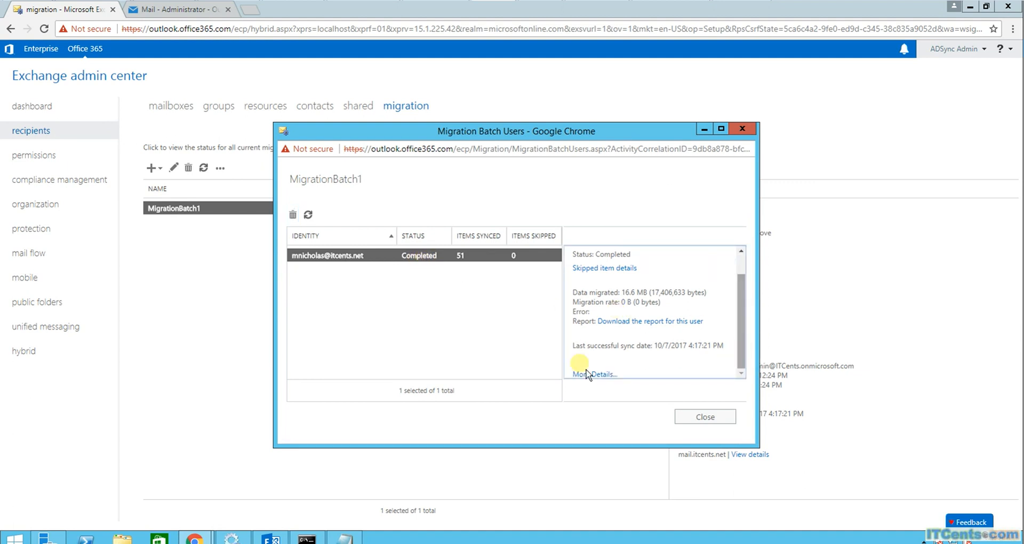
left_click(681, 417)
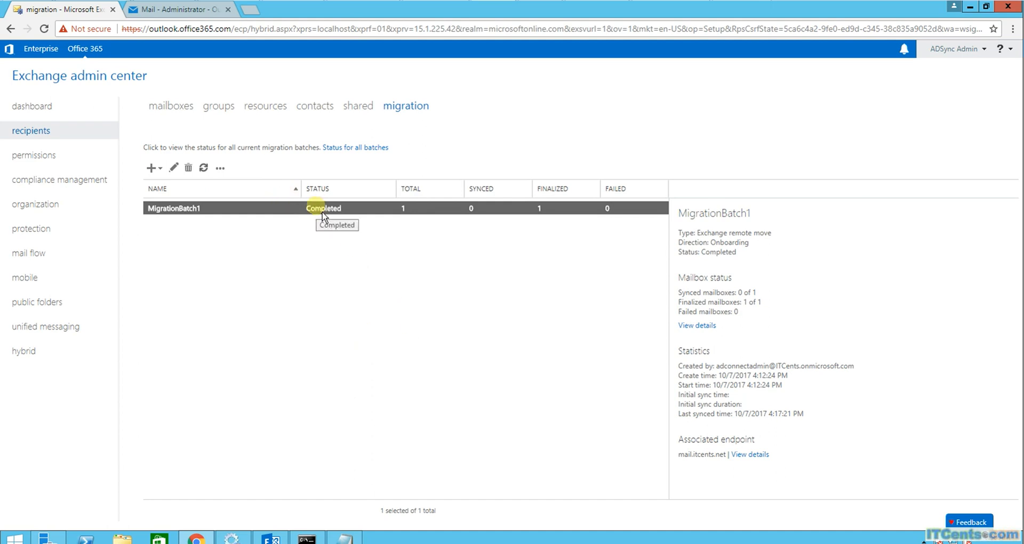
left_click(704, 326)
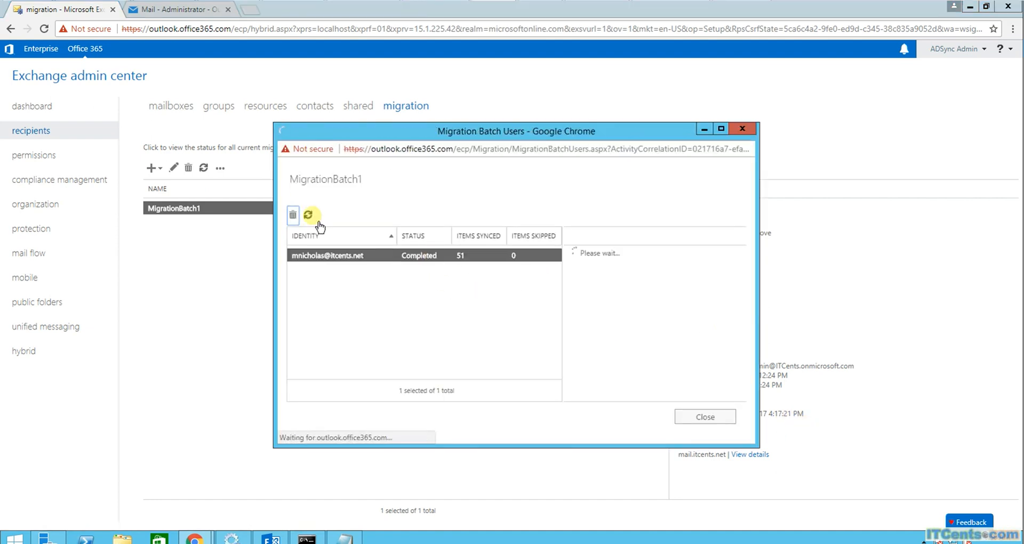
left_click(309, 216)
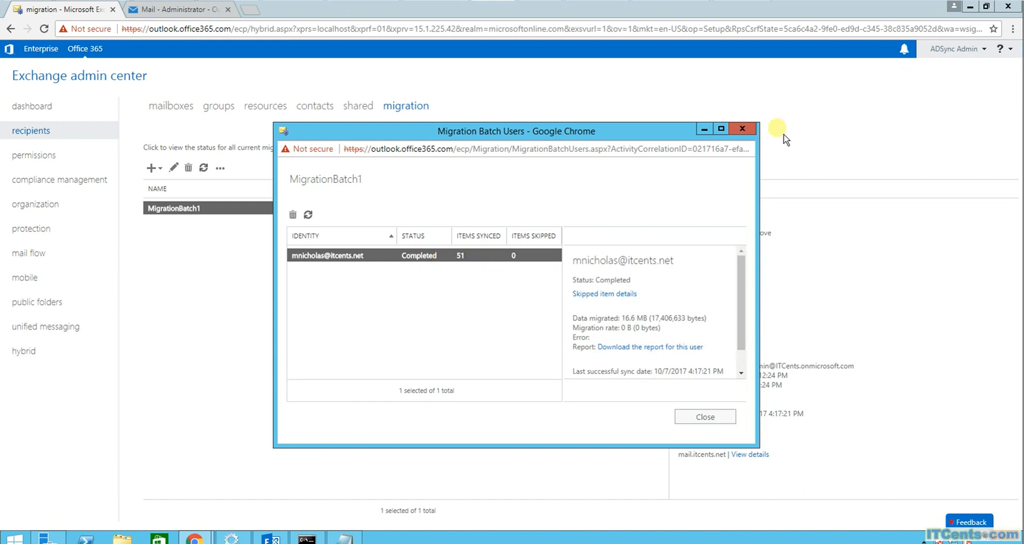
left_click(742, 128)
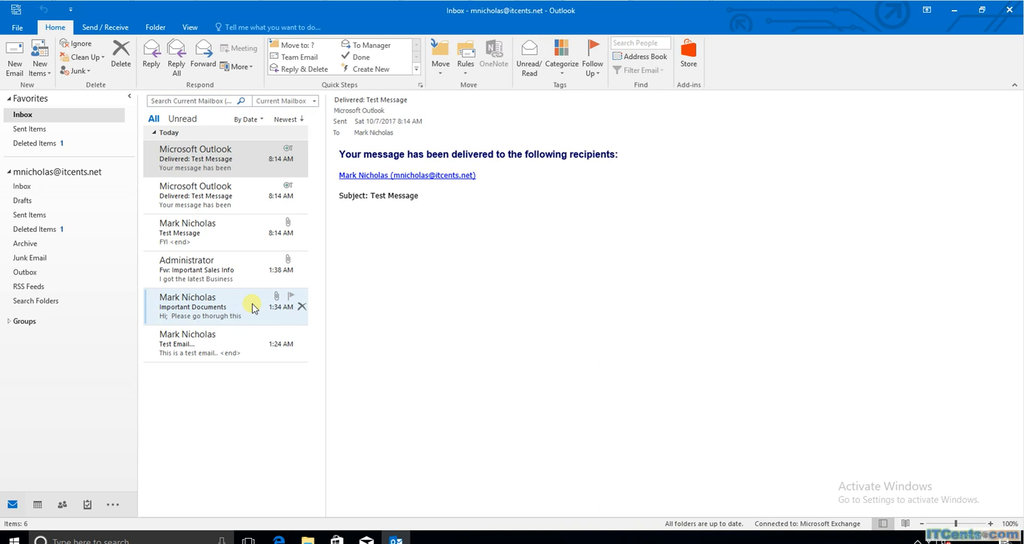
Check Outlook's Connection Status from the tray icon, now three Established connections, then close it
left_click(916, 539)
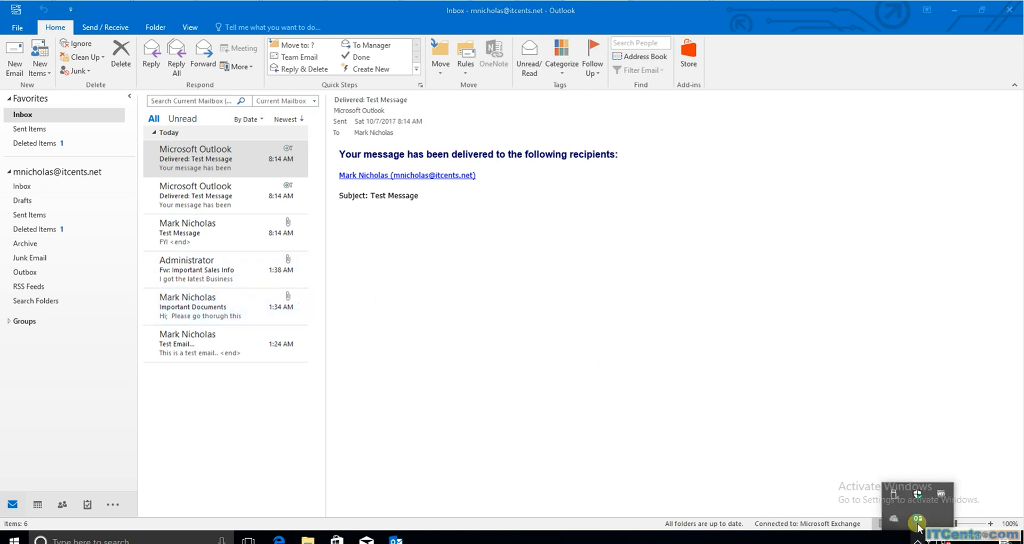
right_click(918, 518)
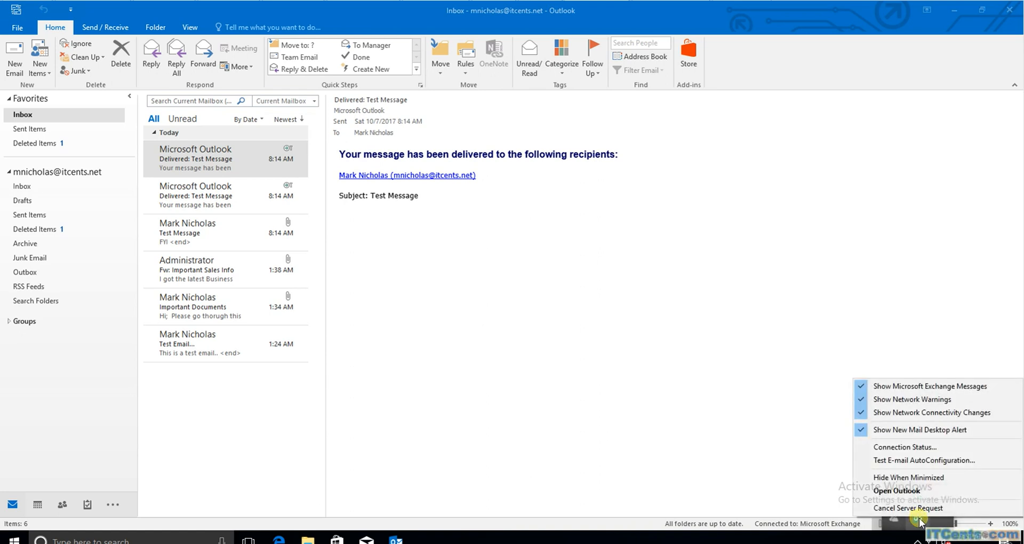
left_click(907, 449)
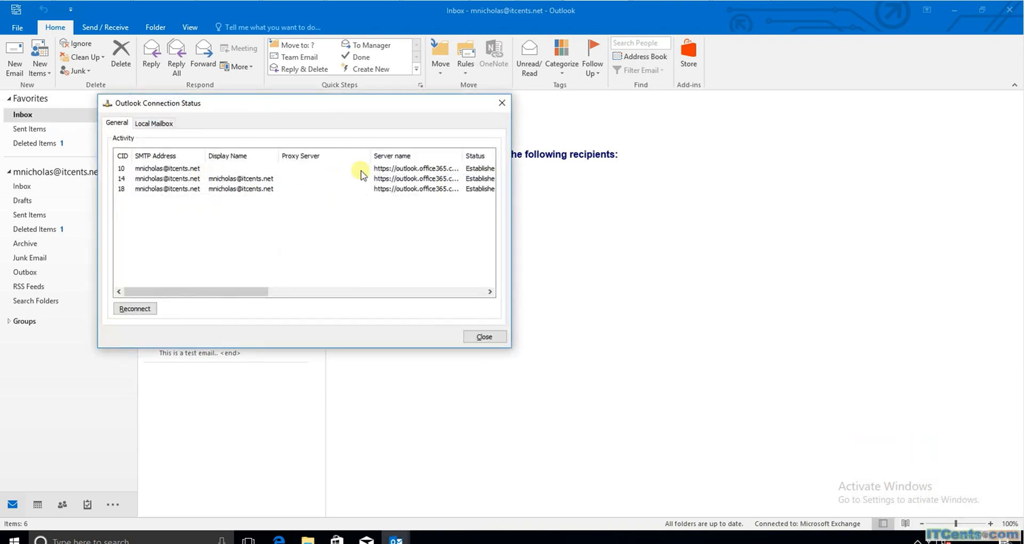
left_click(502, 103)
View Account Information with the outlook.office365.com web link, then go back to the Inbox
left_click(20, 27)
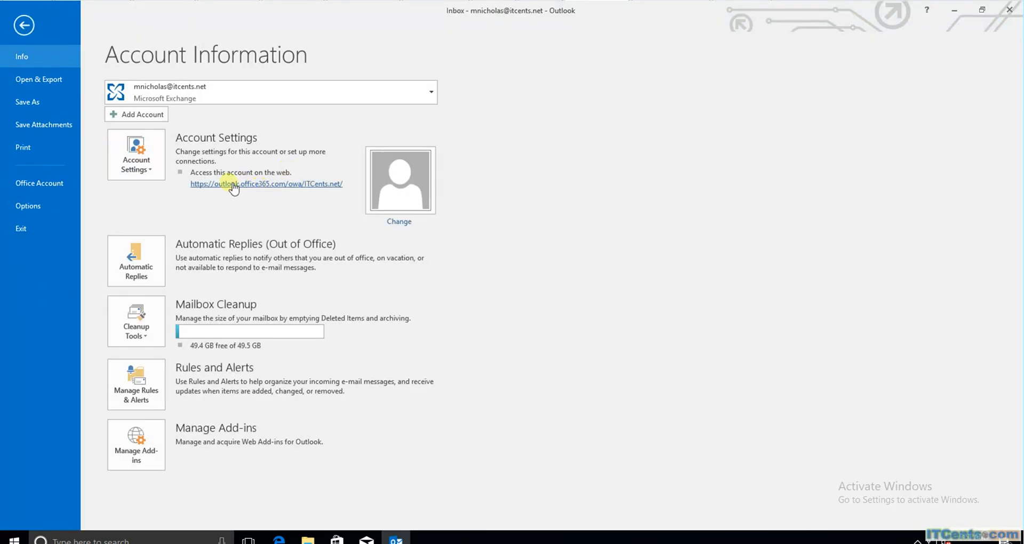
left_click(14, 26)
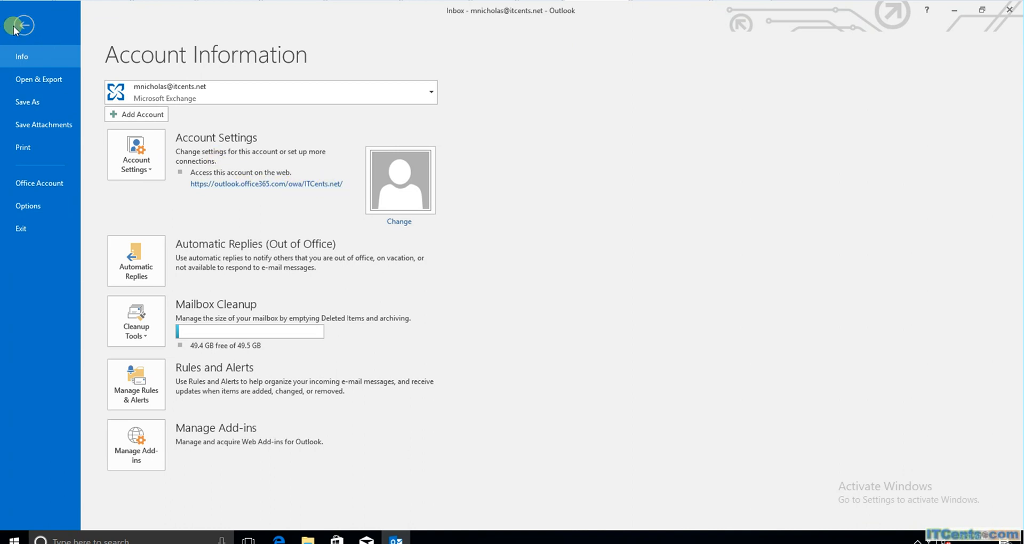